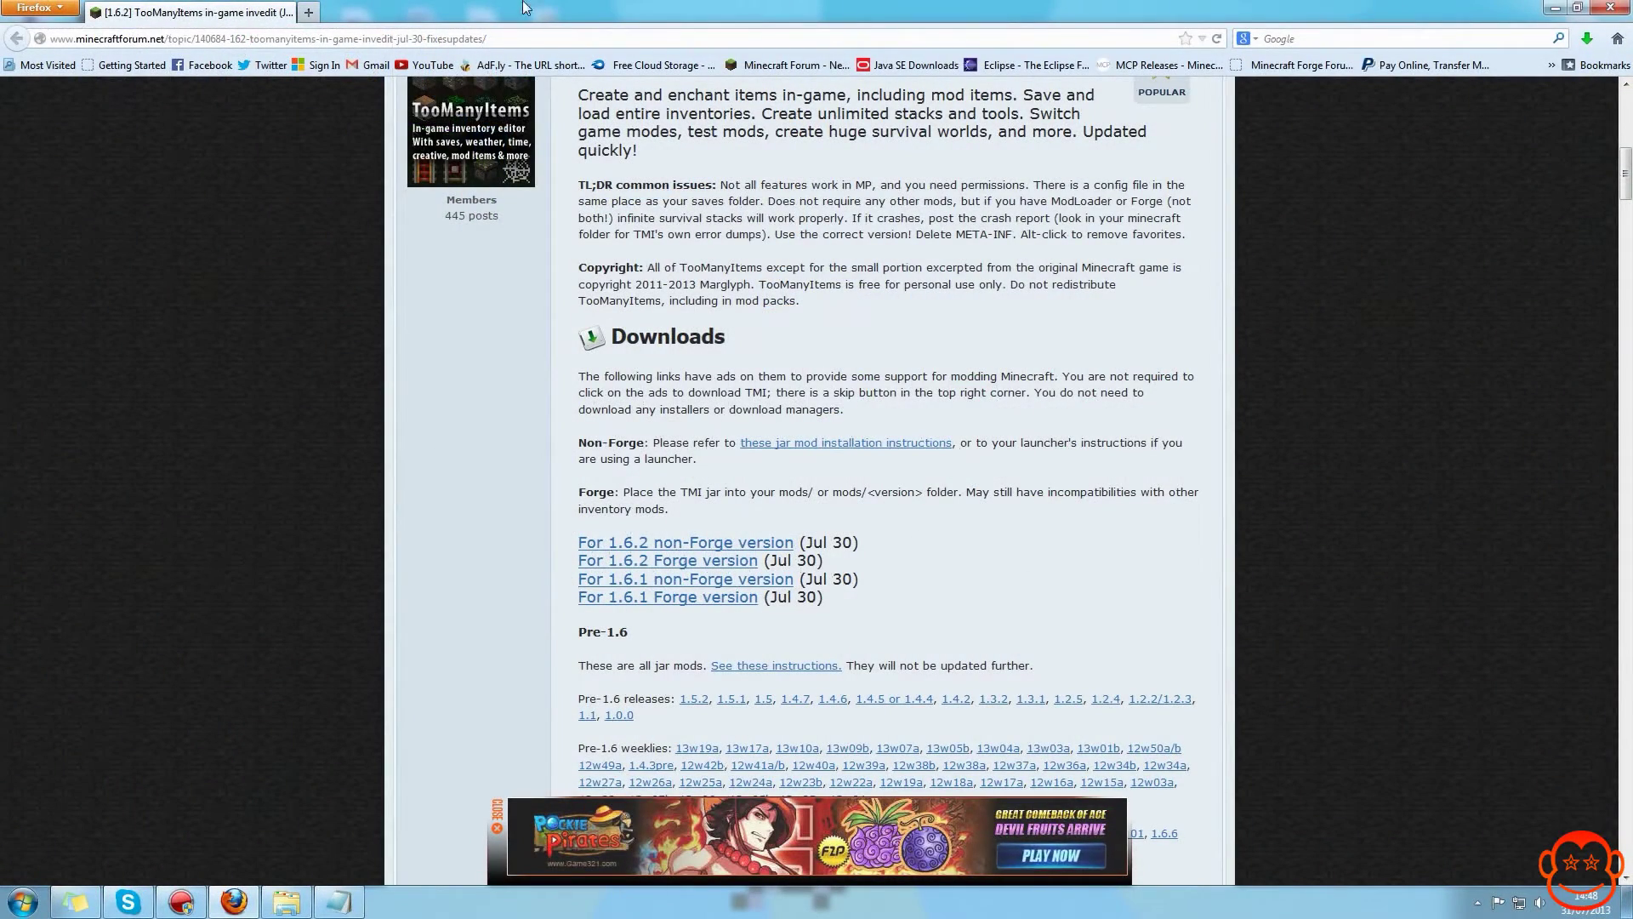
# Reload the TooManyItems forum page and locate the 1.6.2 non-Forge version among the downloads
pyautogui.click(512, 36)
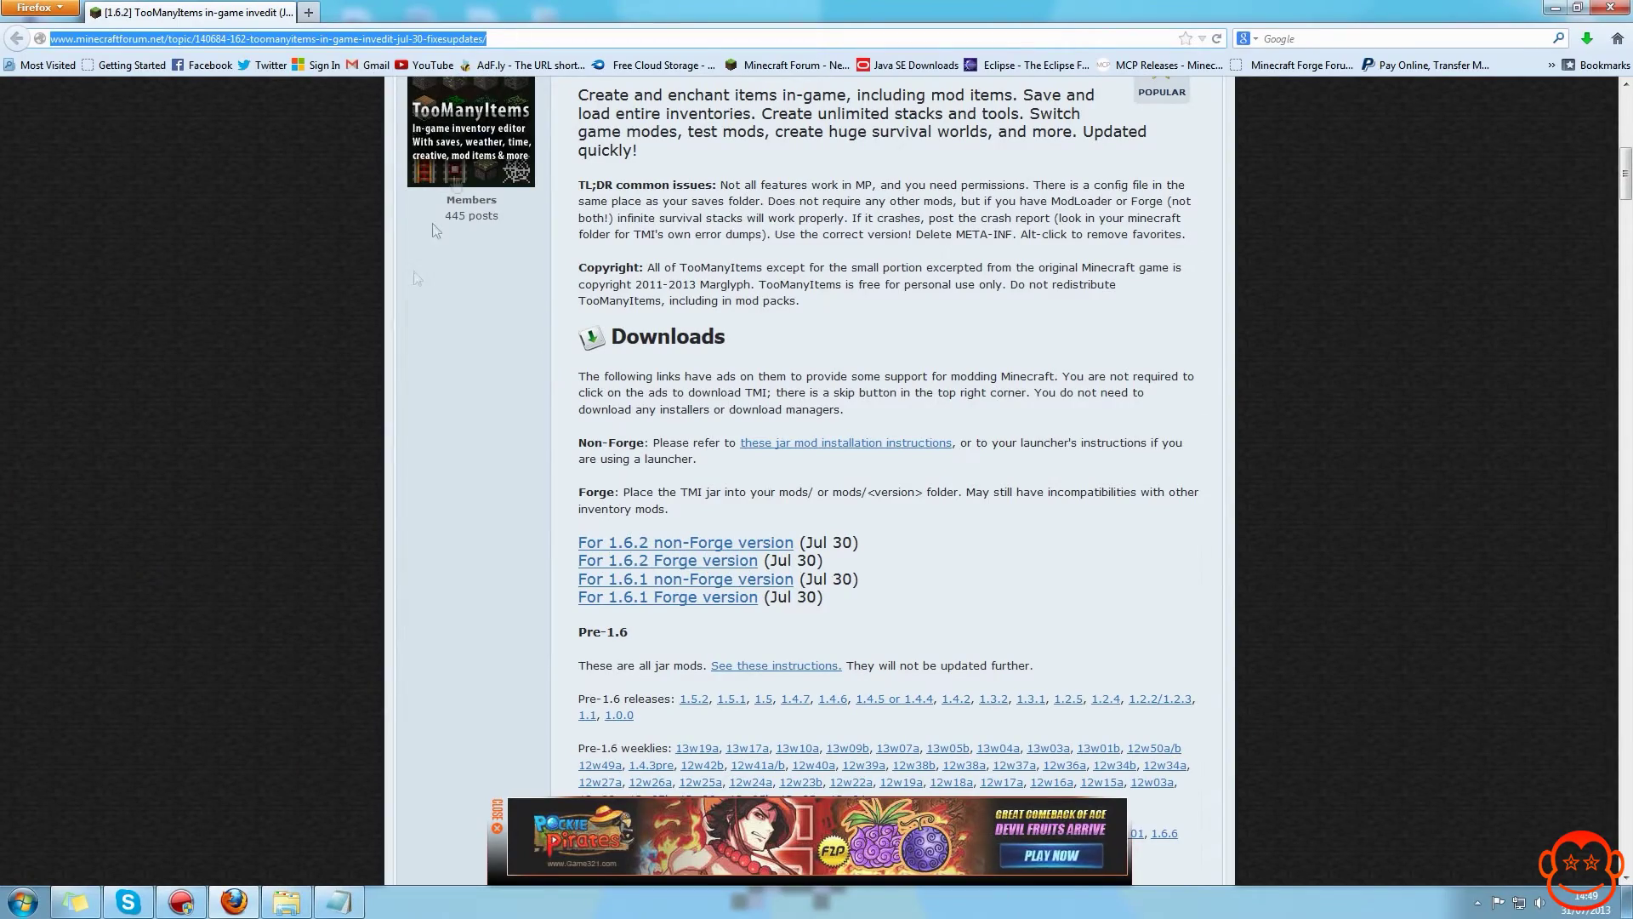
pyautogui.press('Return')
pyautogui.scroll(-7, 767, 452)
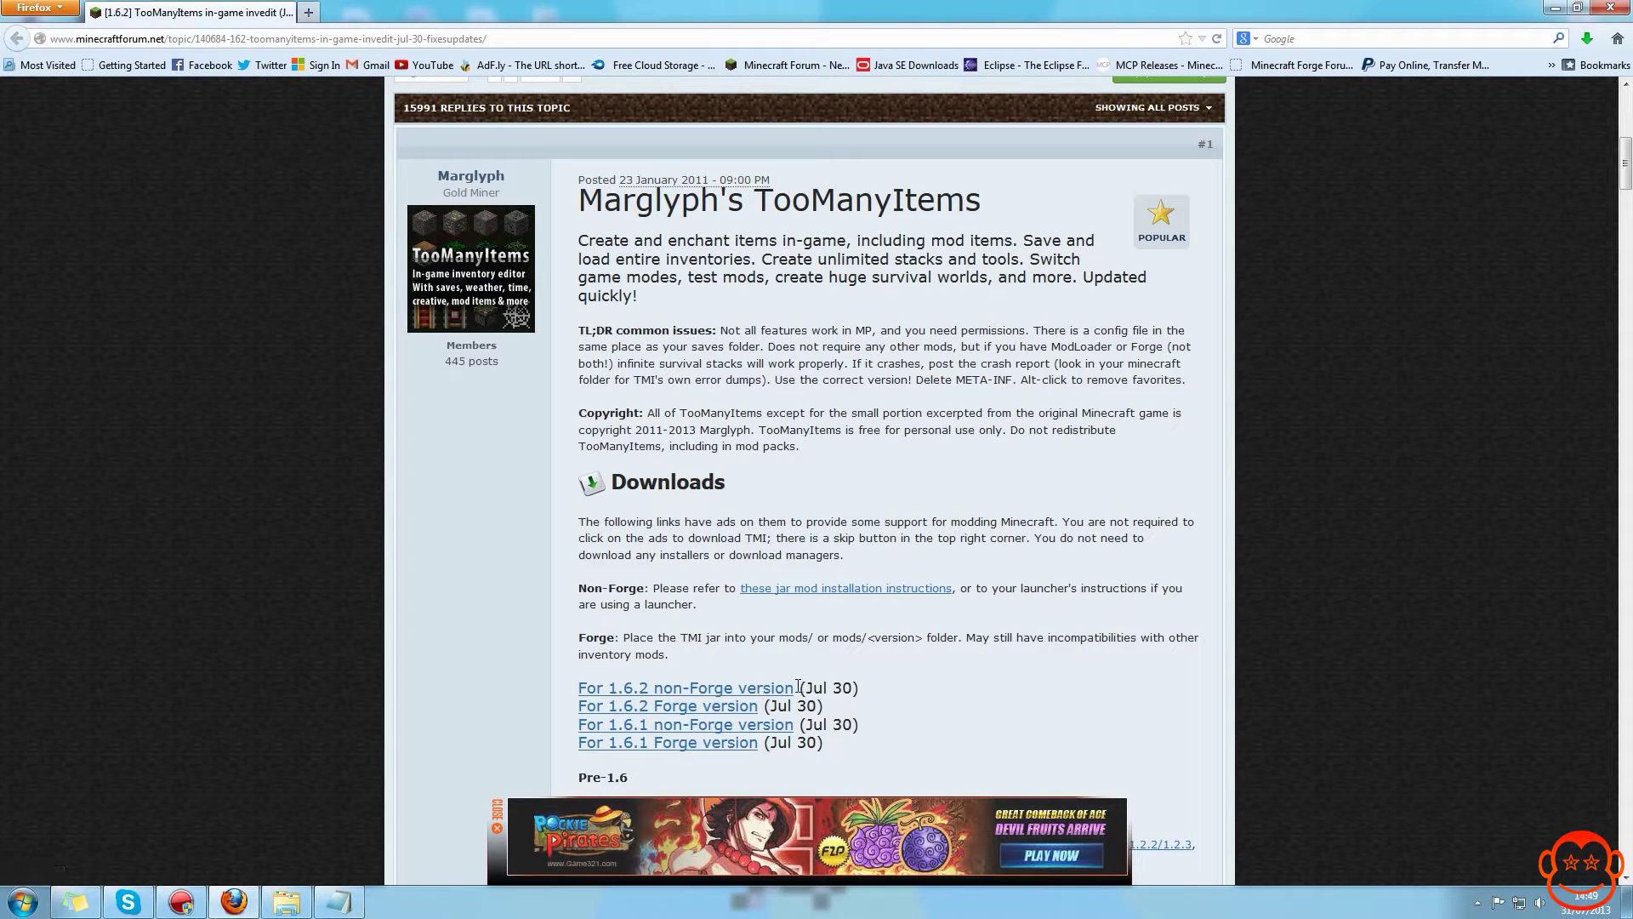
pyautogui.moveTo(796, 686); pyautogui.dragTo(655, 689)
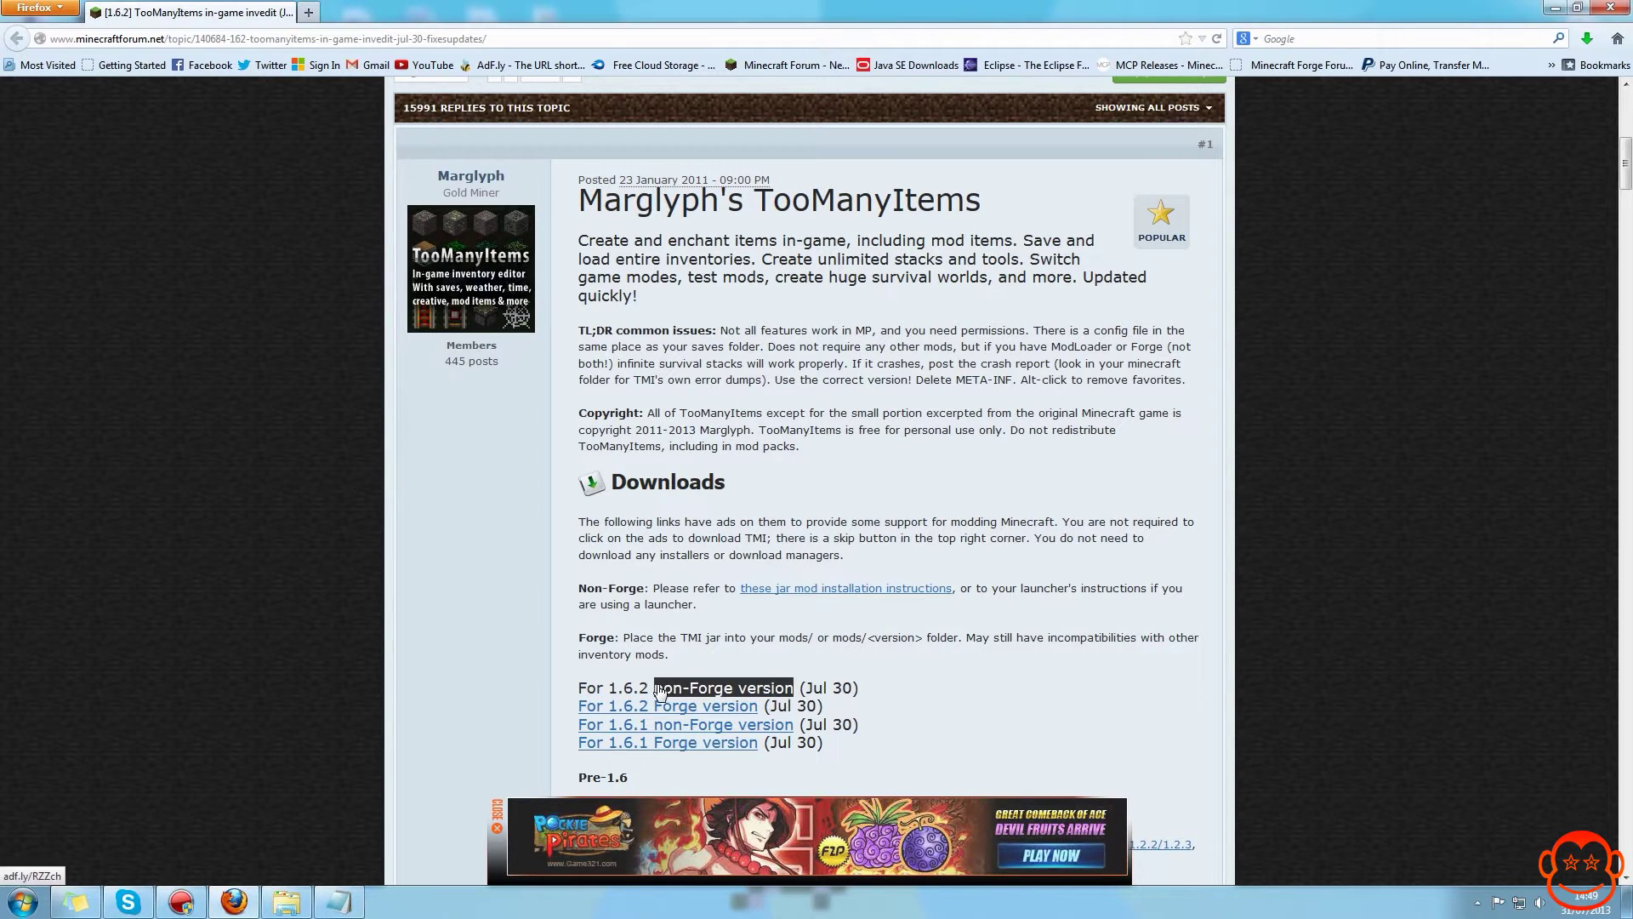
pyautogui.click(651, 657)
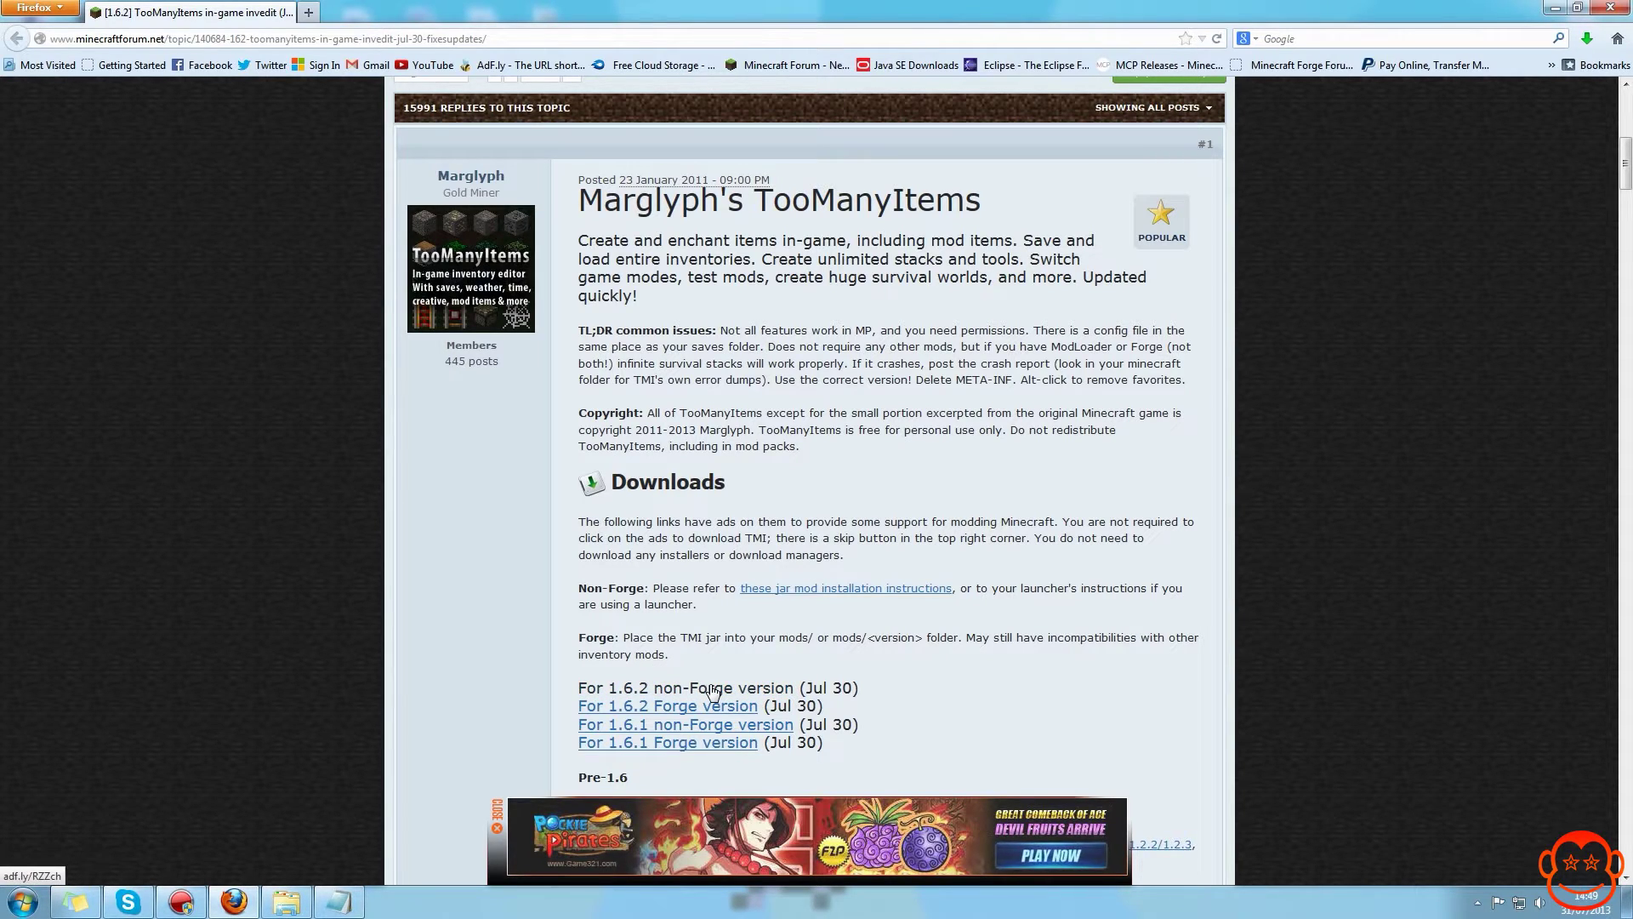
# Switch to the video folder in Windows Explorer, launch Minecraft and select the 1.6.2 Clean profile
pyautogui.click(270, 900)
pyautogui.click(286, 161)
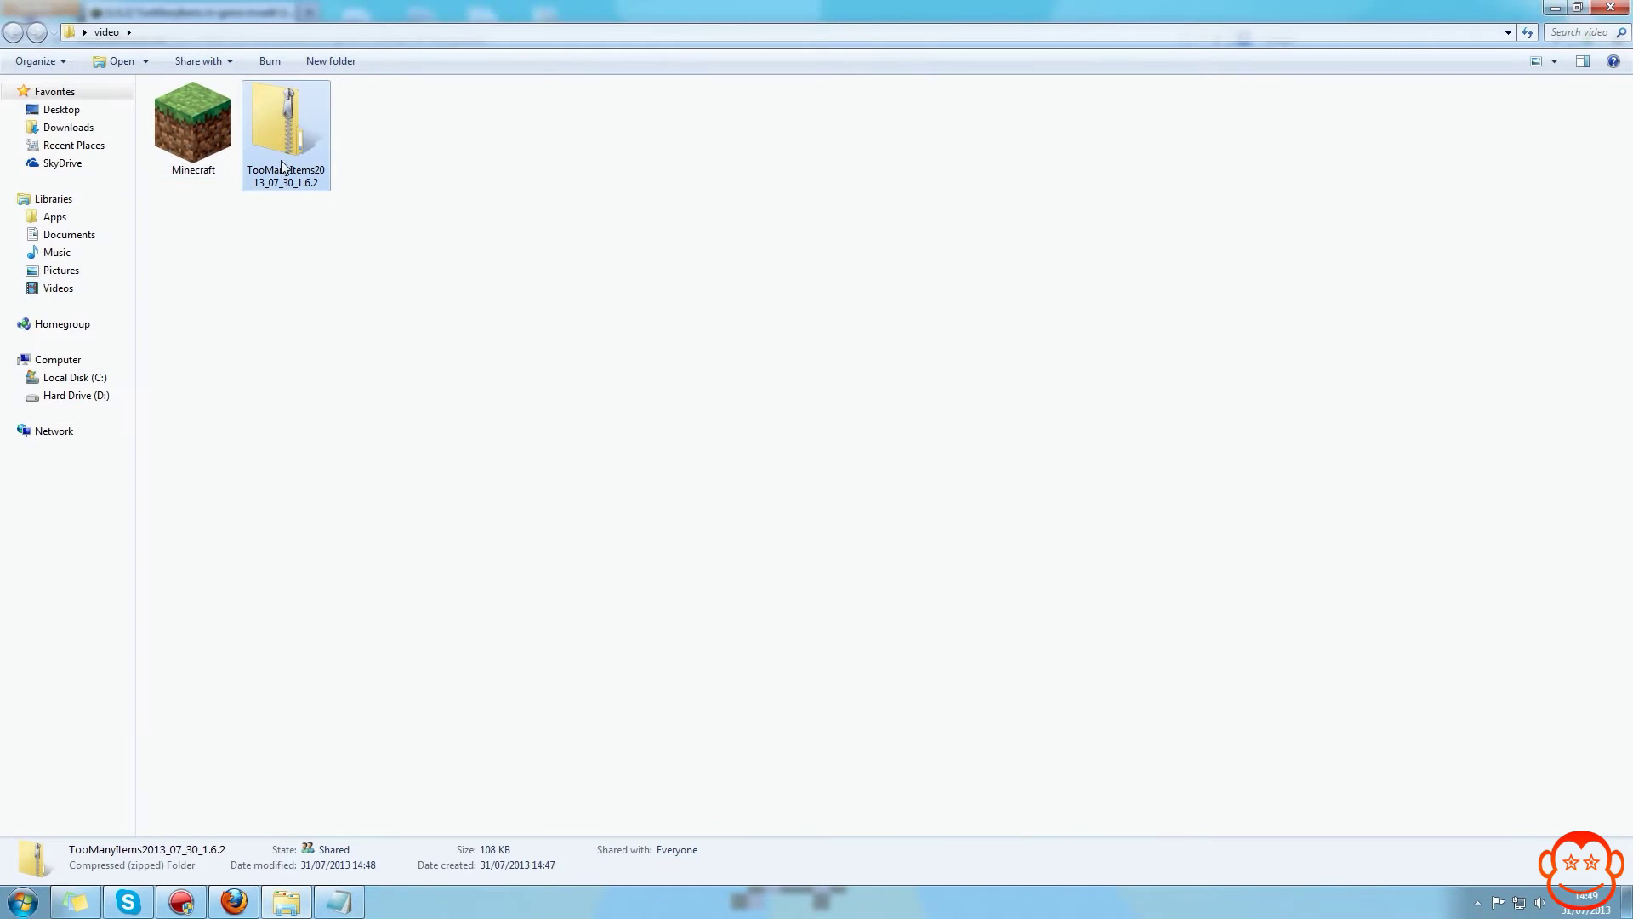
pyautogui.click(193, 127)
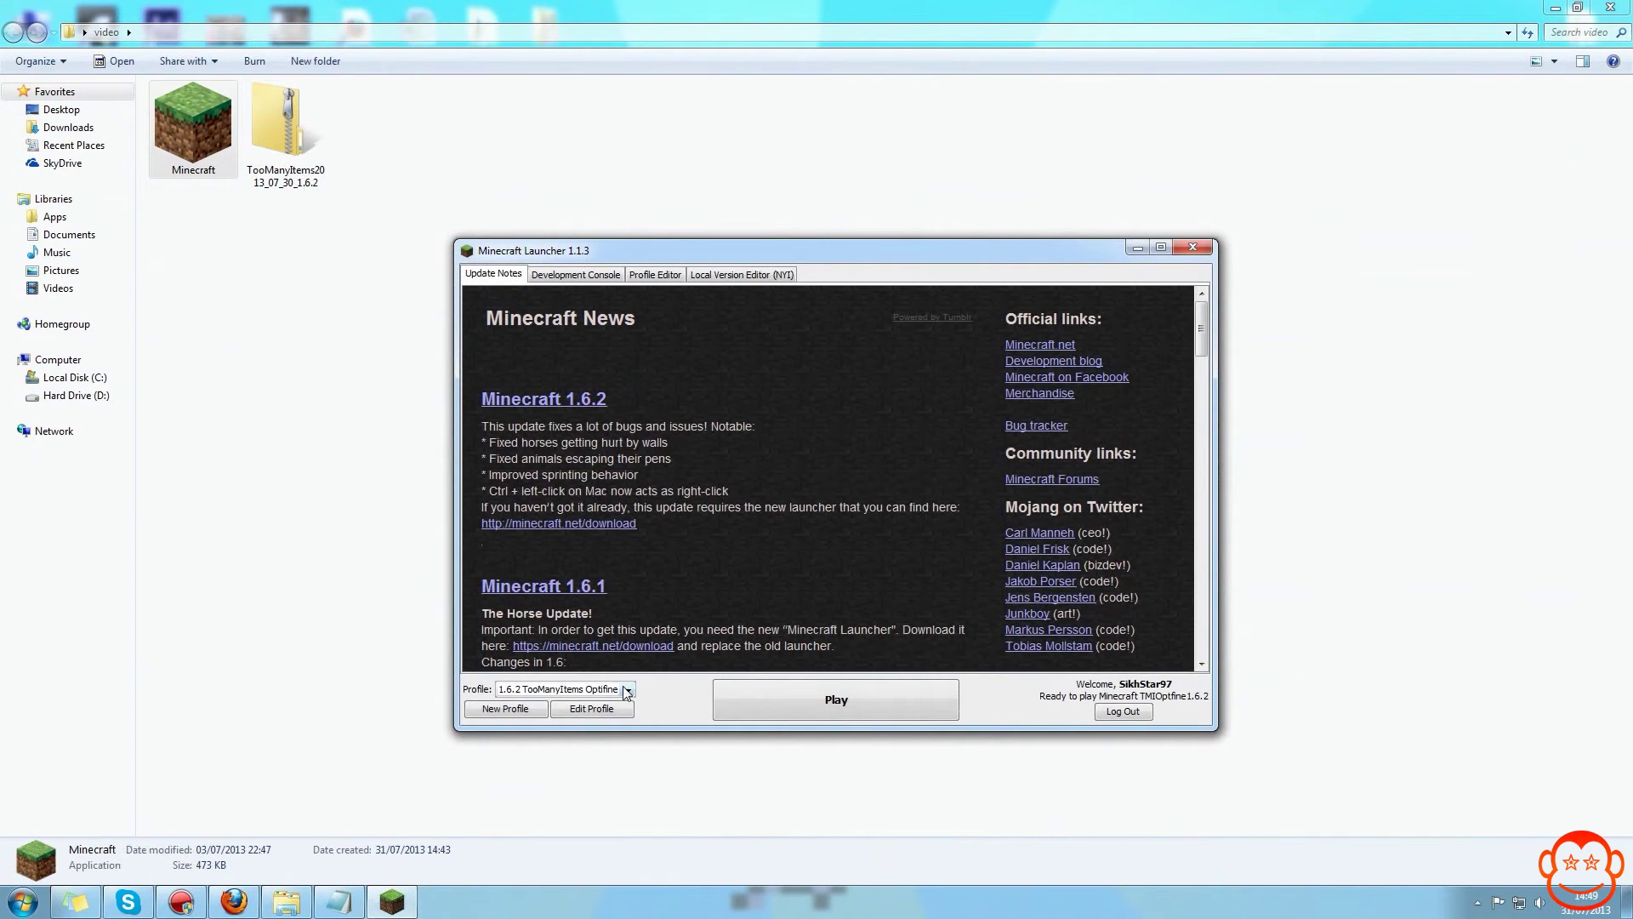
pyautogui.click(631, 689)
pyautogui.click(578, 719)
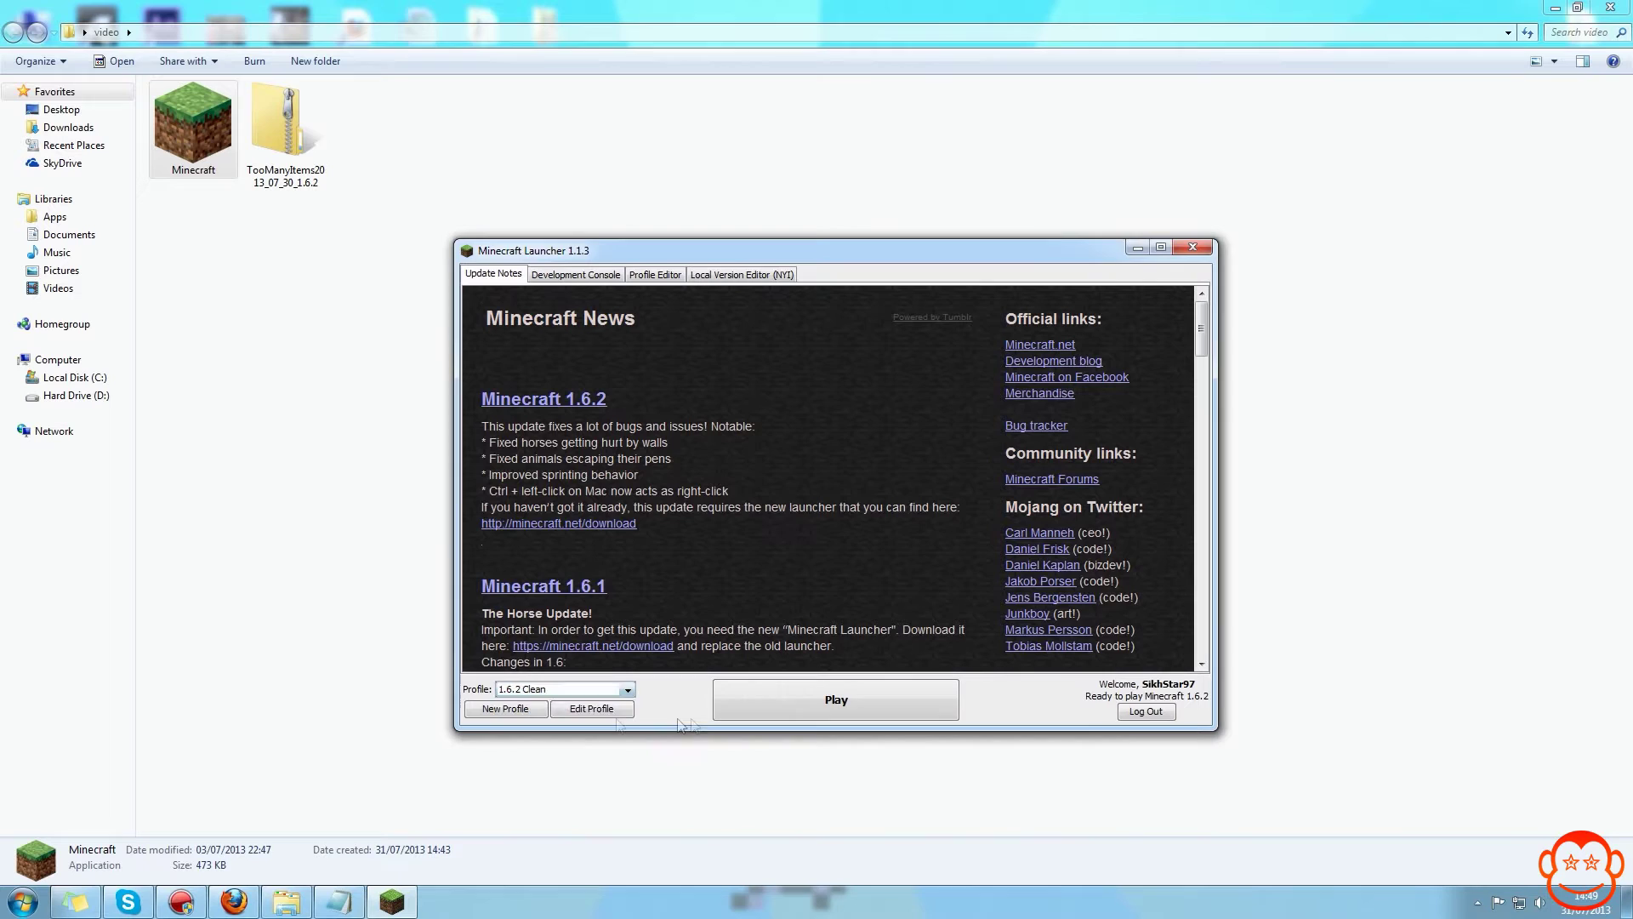
# Edit the 1.6.2 Clean profile, keep its version at release 1.6.2, save it and start the game
pyautogui.click(595, 710)
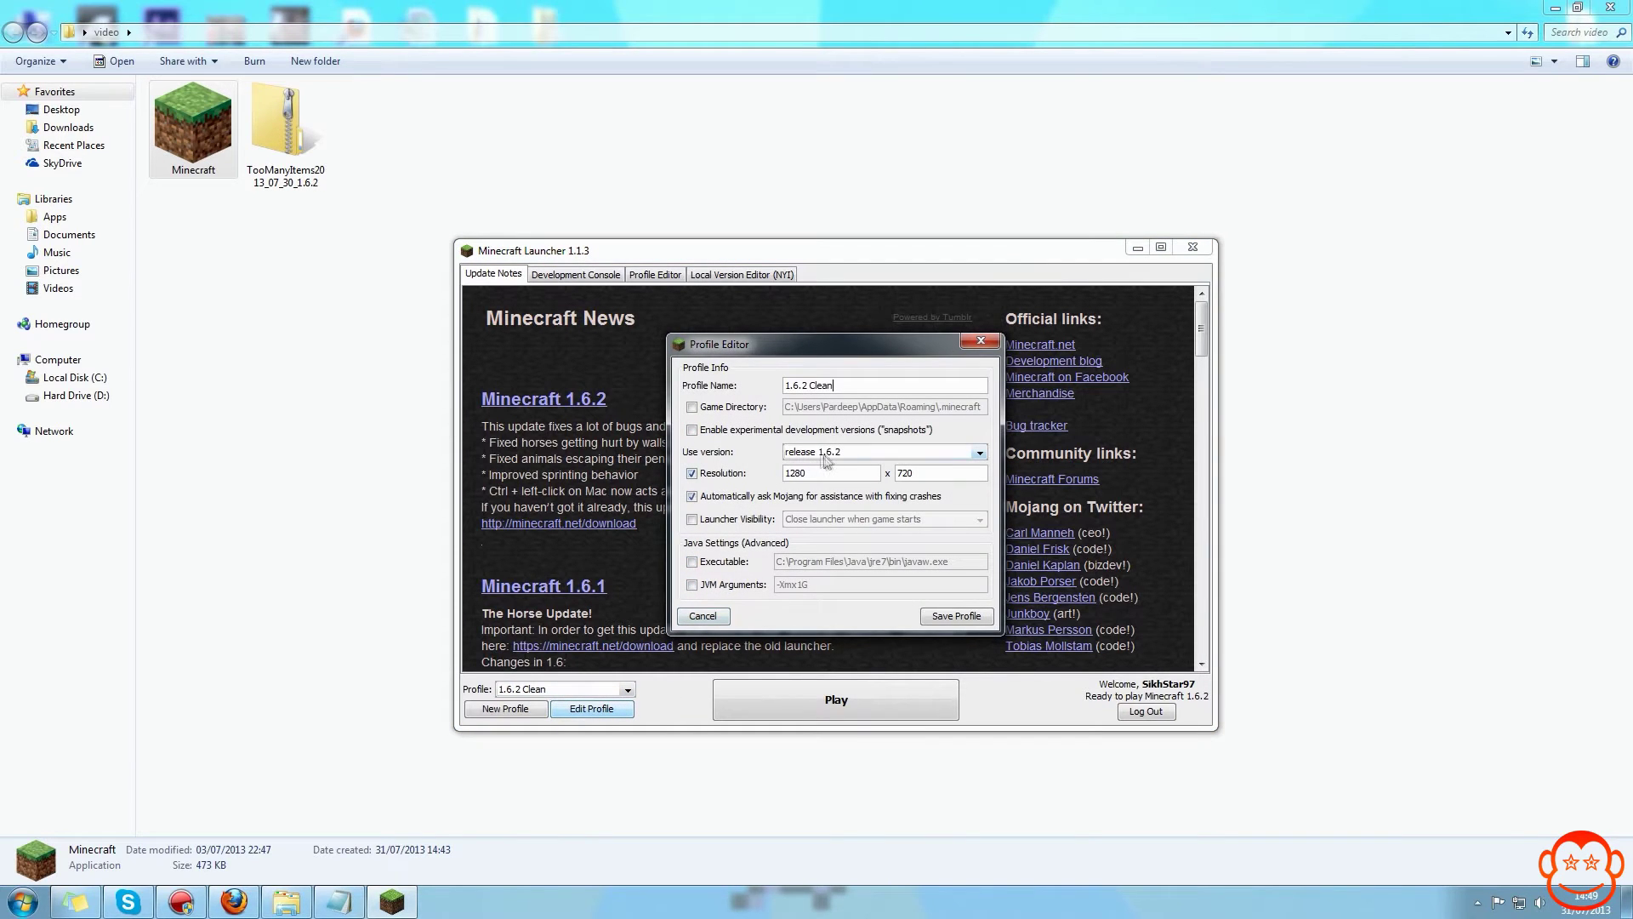
pyautogui.click(871, 451)
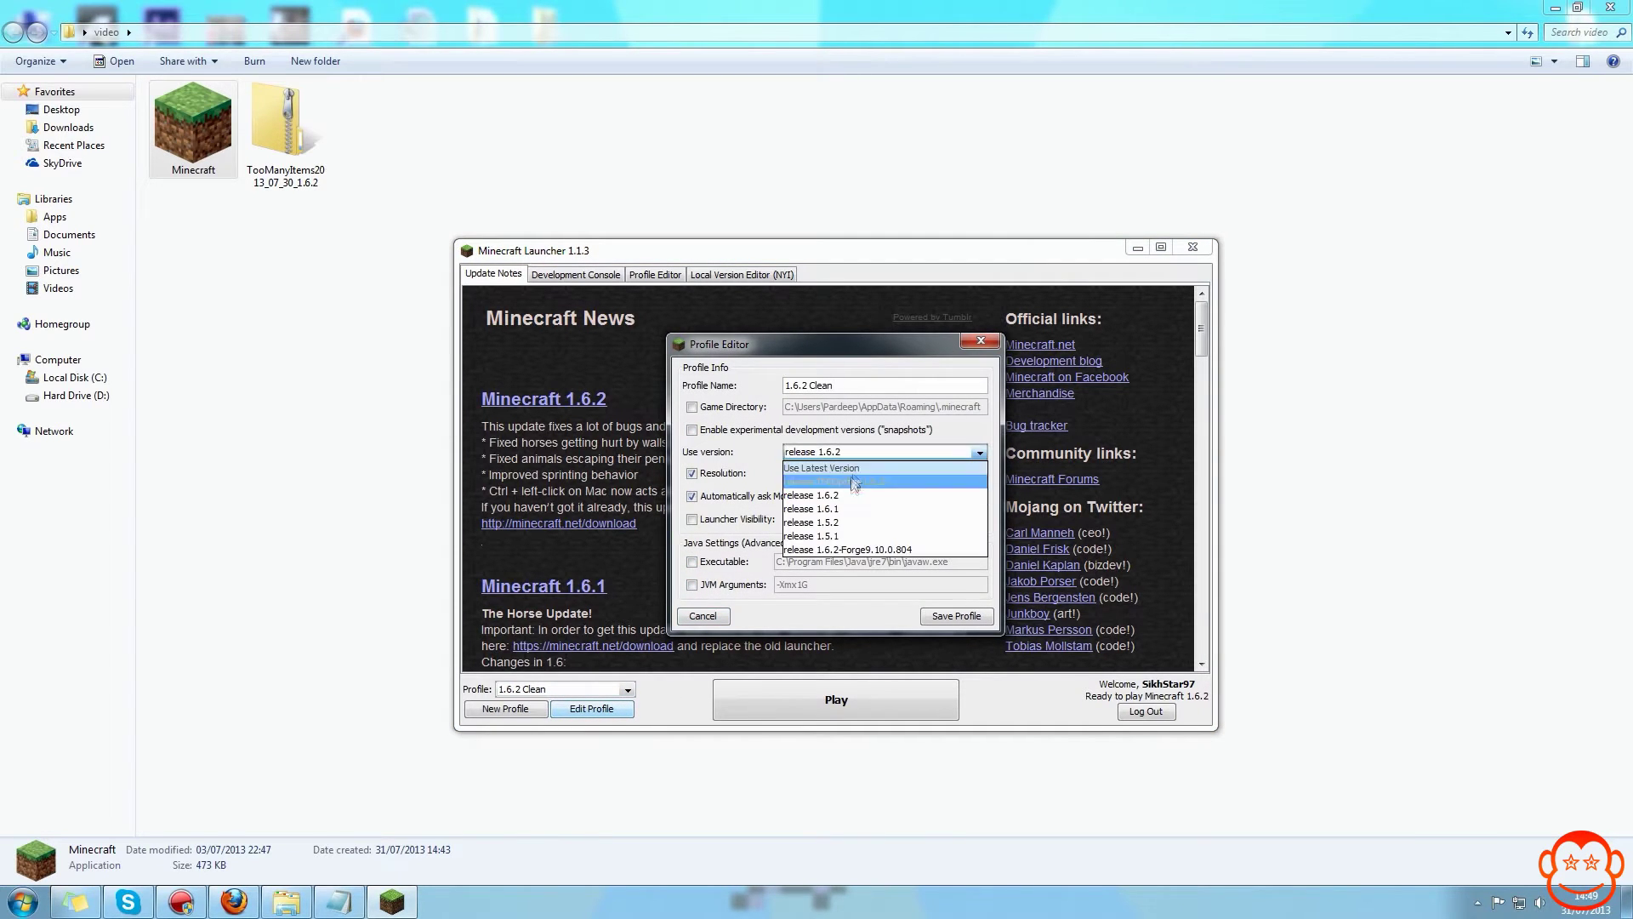
pyautogui.click(856, 452)
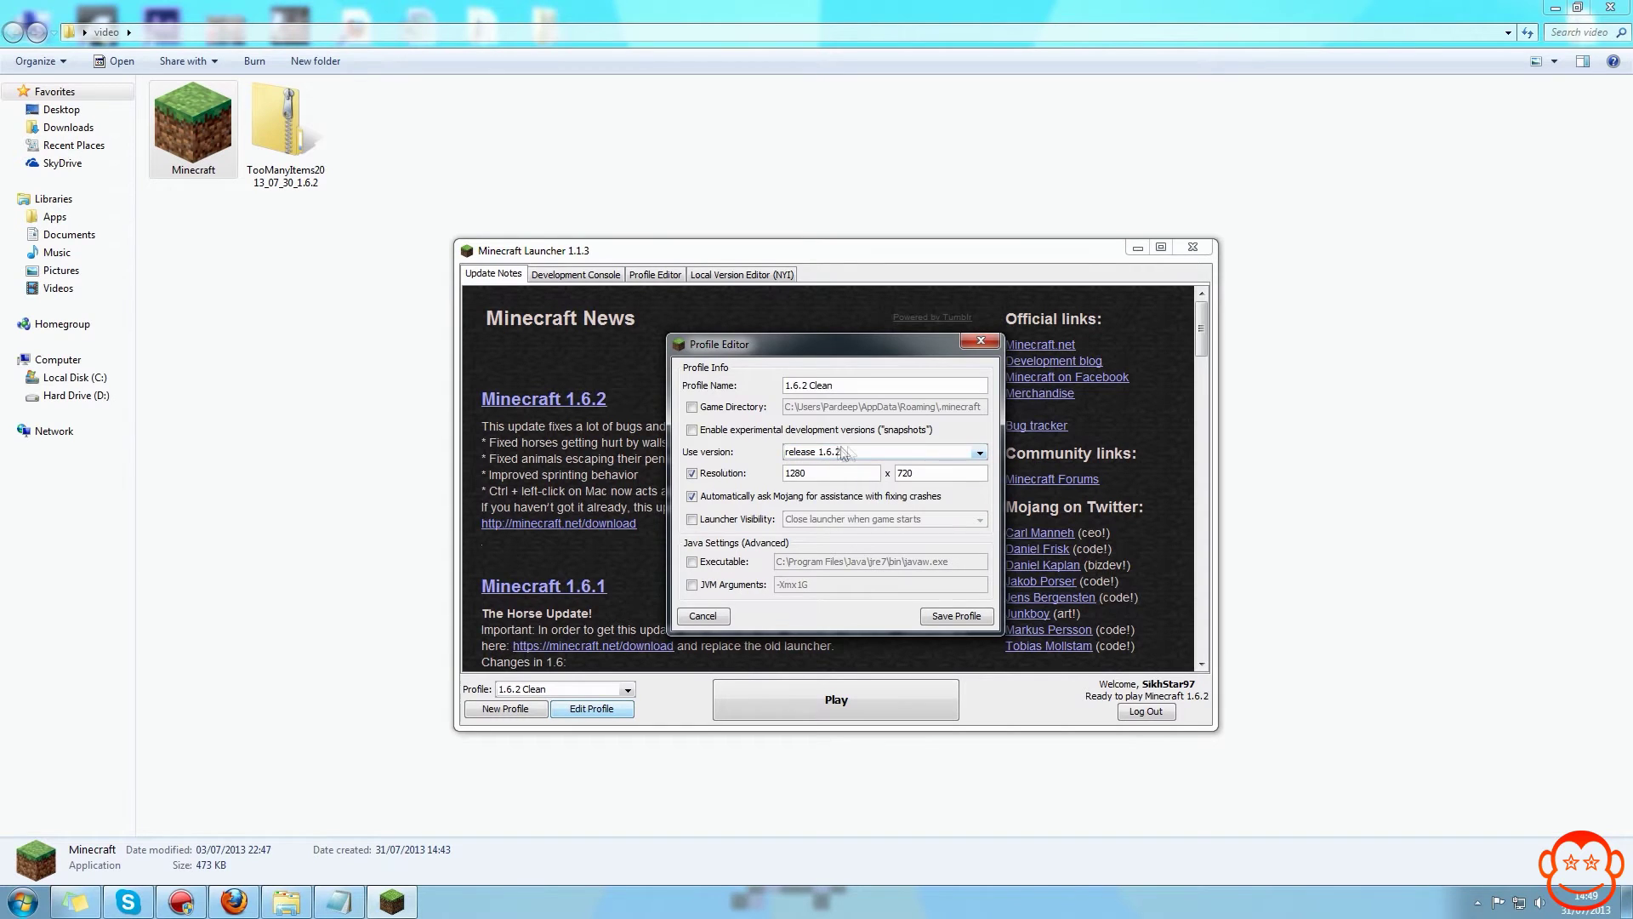
pyautogui.click(956, 616)
pyautogui.click(836, 701)
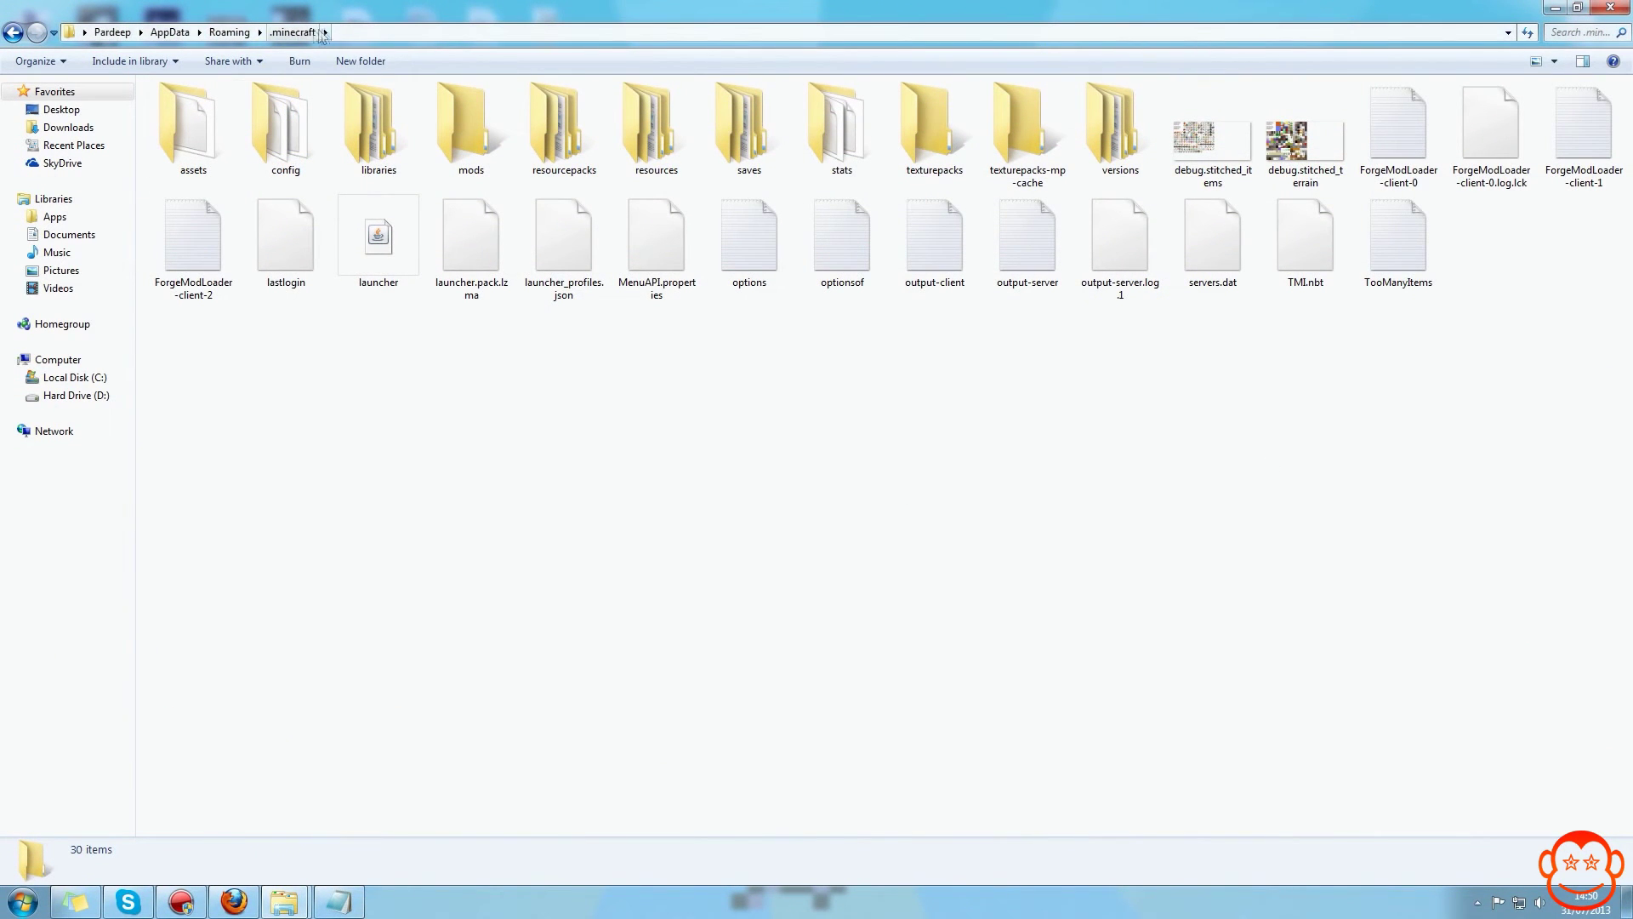
# Open the Roaming folder by running %appdata%, locate .minecraft and close the extra window
pyautogui.click(17, 904)
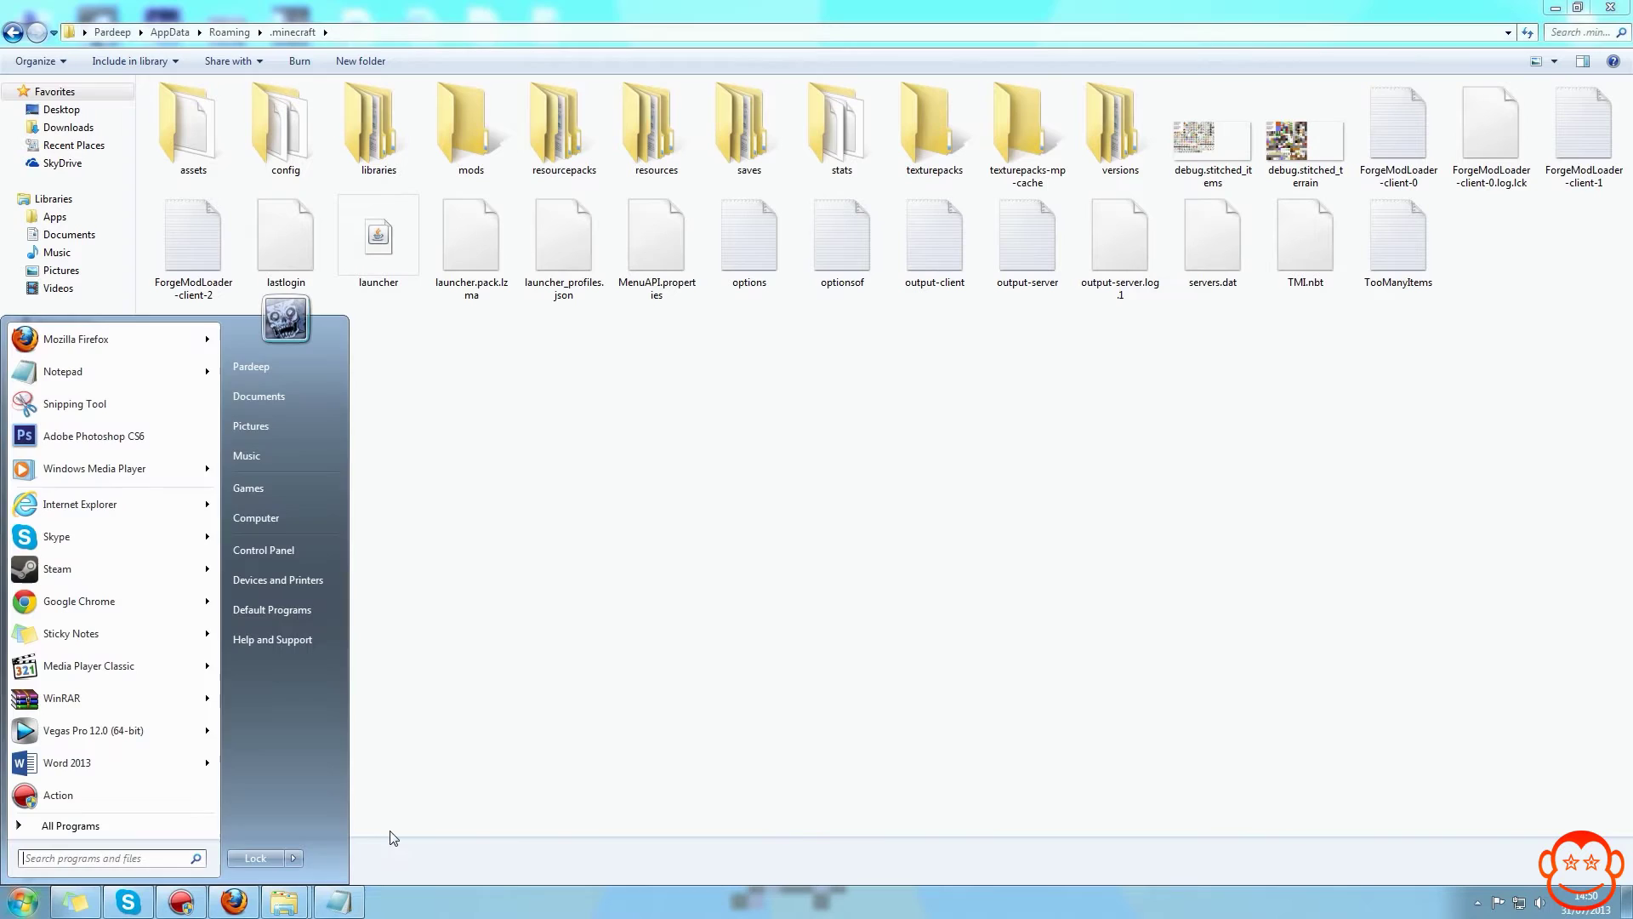
pyautogui.write('%appdata%')
pyautogui.press('Return')
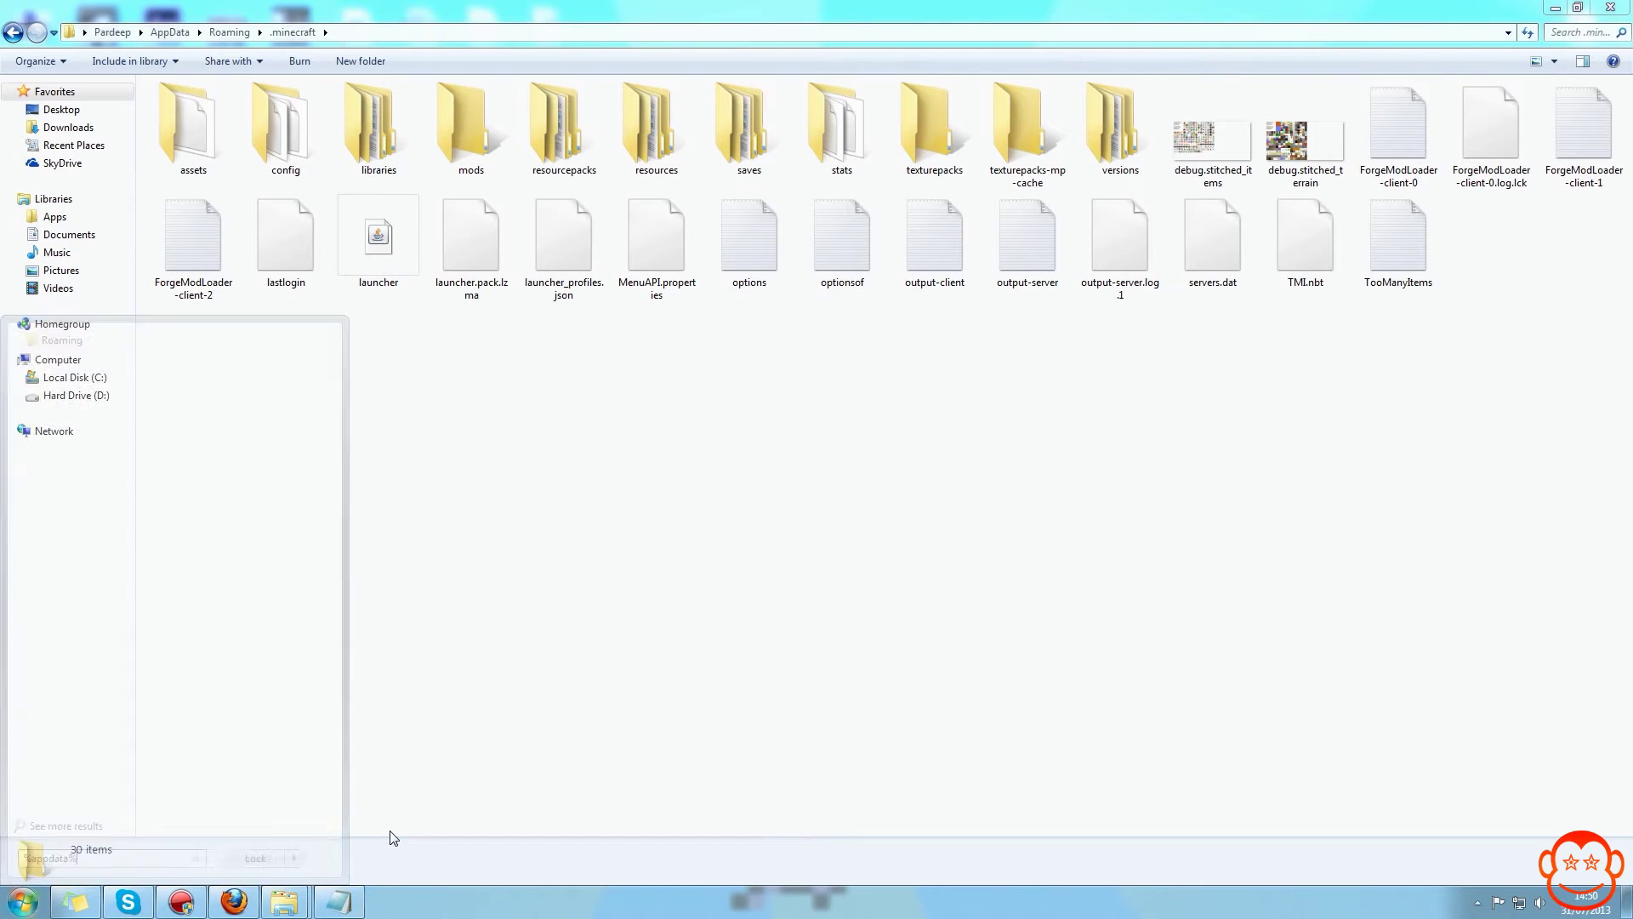
pyautogui.doubleClick(556, 178)
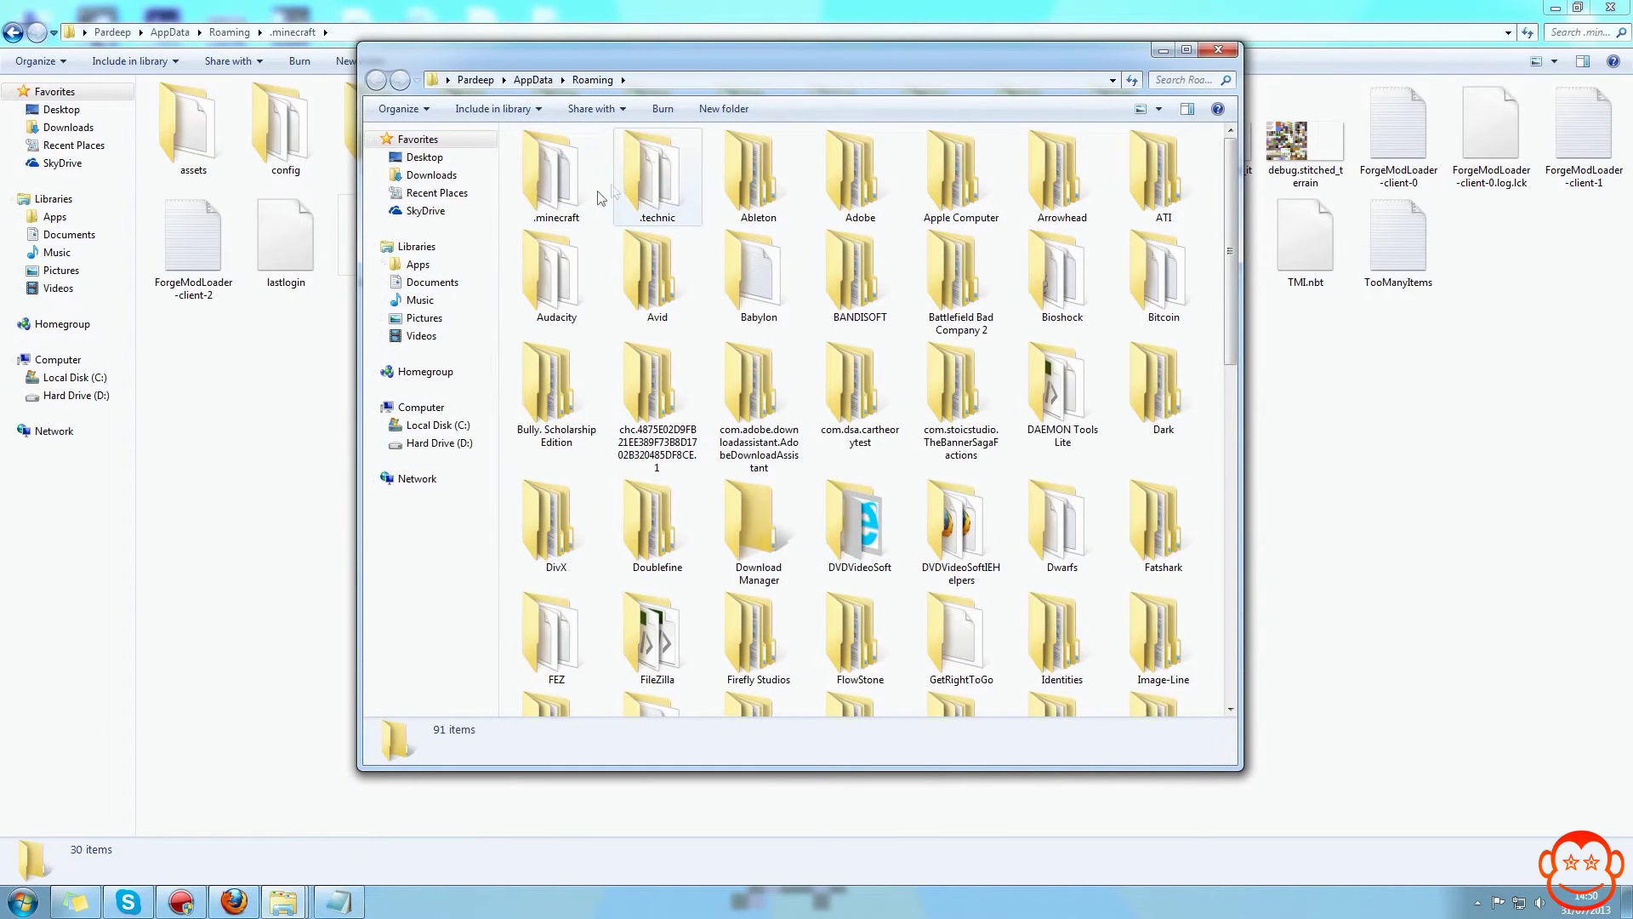
pyautogui.click(1218, 50)
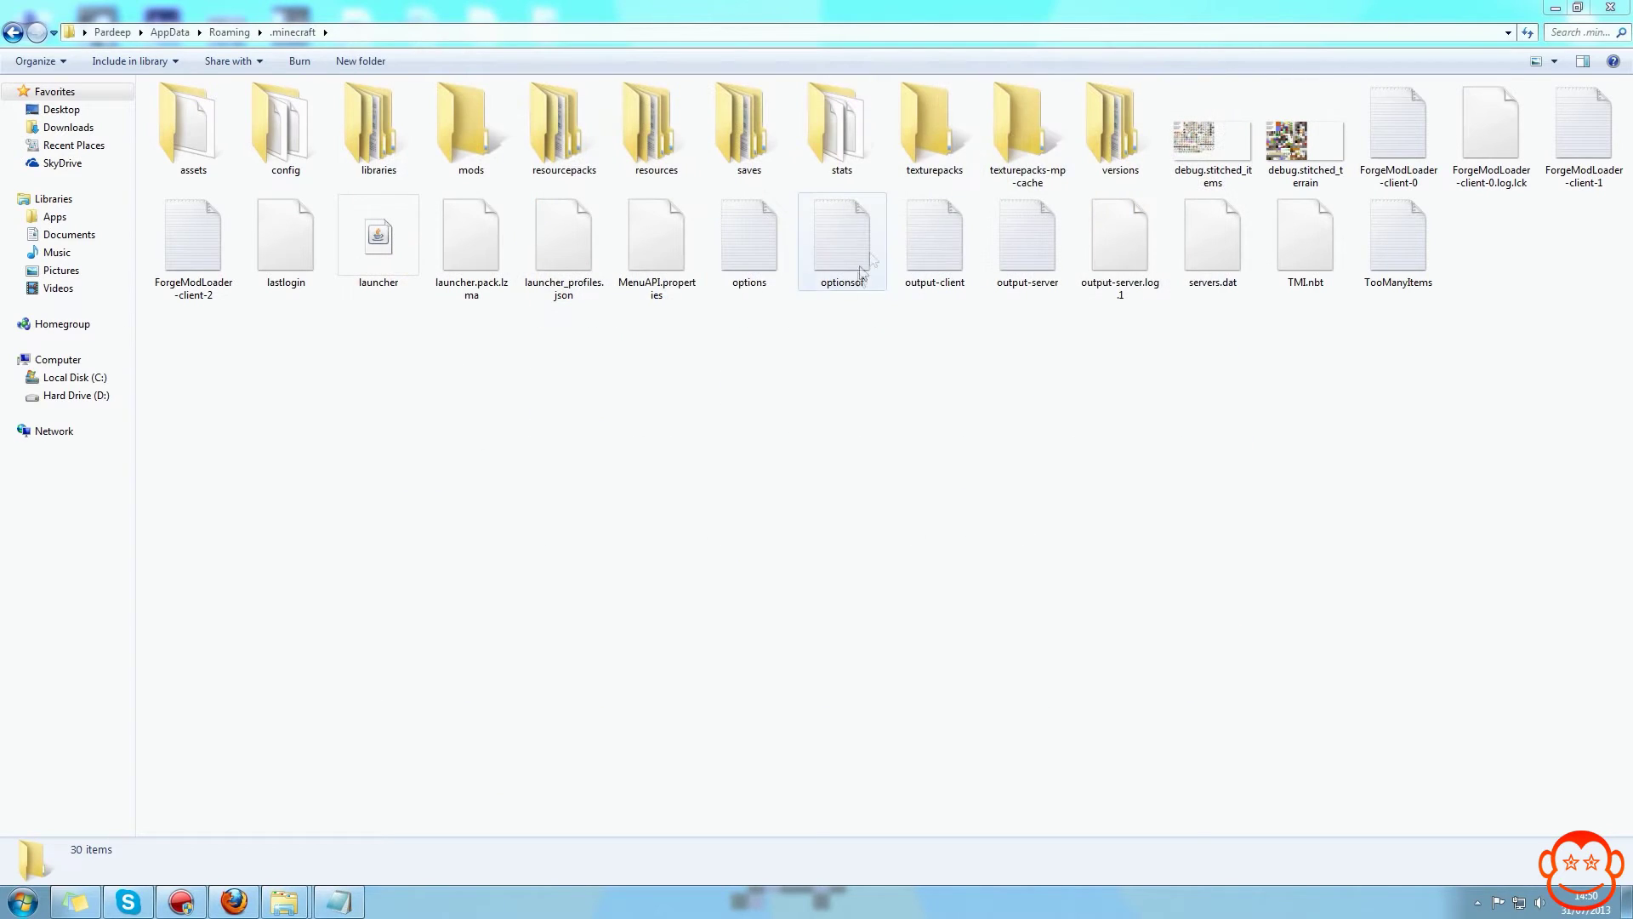
# Open the versions folder inside .minecraft and duplicate the 1.6.2 folder there
pyautogui.click(1106, 129)
pyautogui.doubleClick(1104, 126)
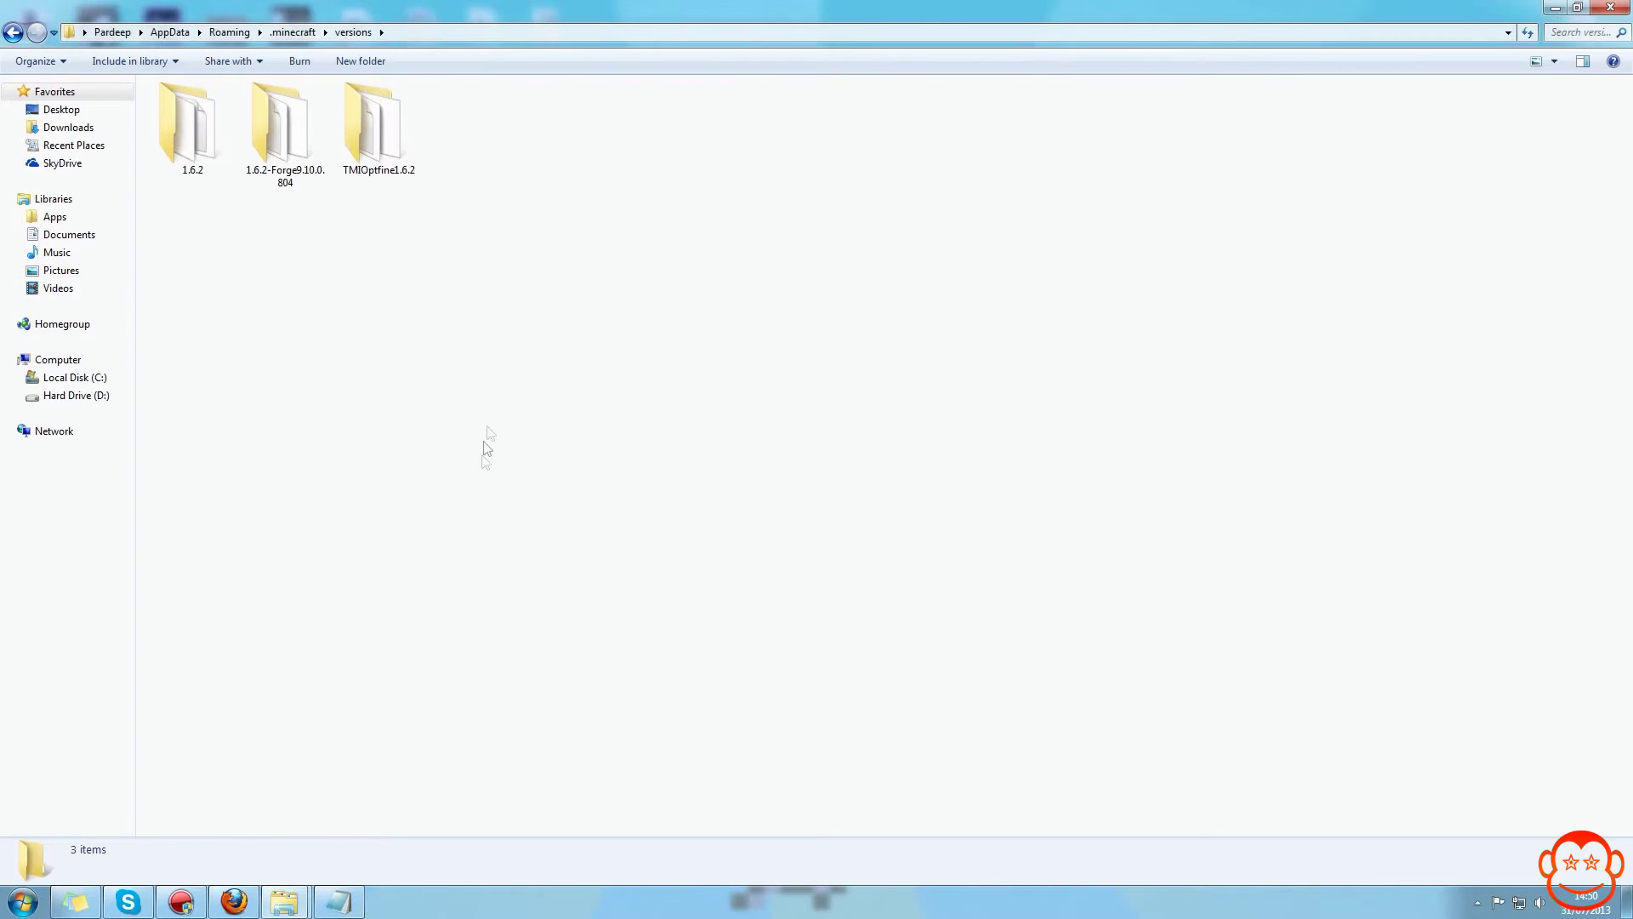
pyautogui.moveTo(481, 459); pyautogui.dragTo(215, 265)
pyautogui.moveTo(500, 209); pyautogui.dragTo(336, 58)
pyautogui.click(215, 173)
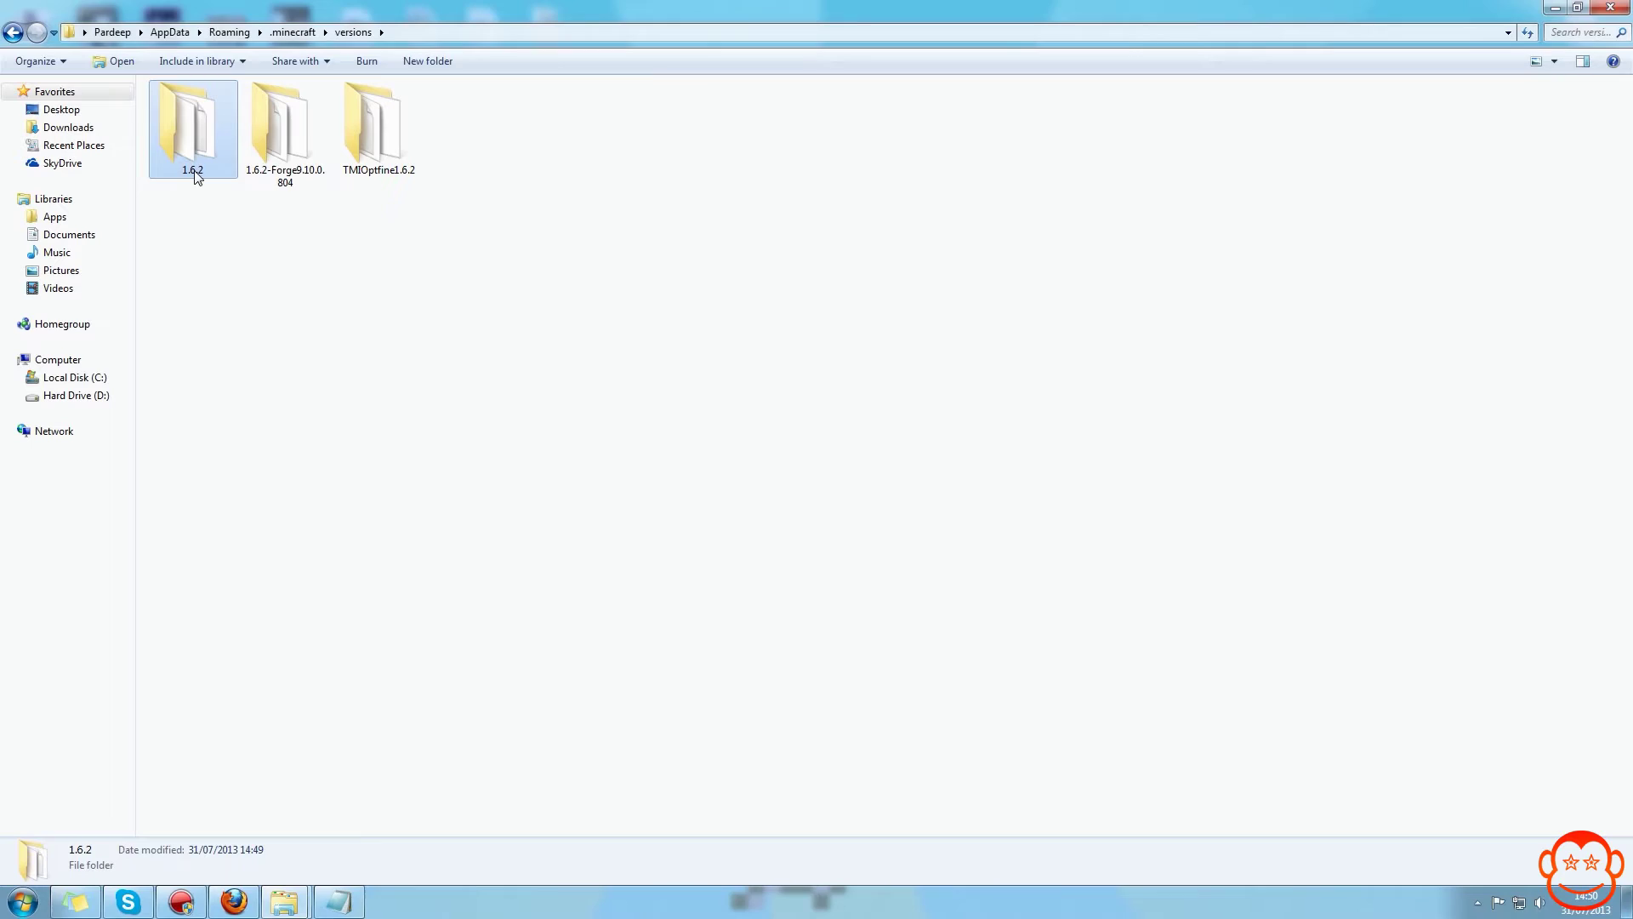
pyautogui.moveTo(243, 307); pyautogui.dragTo(453, 325)
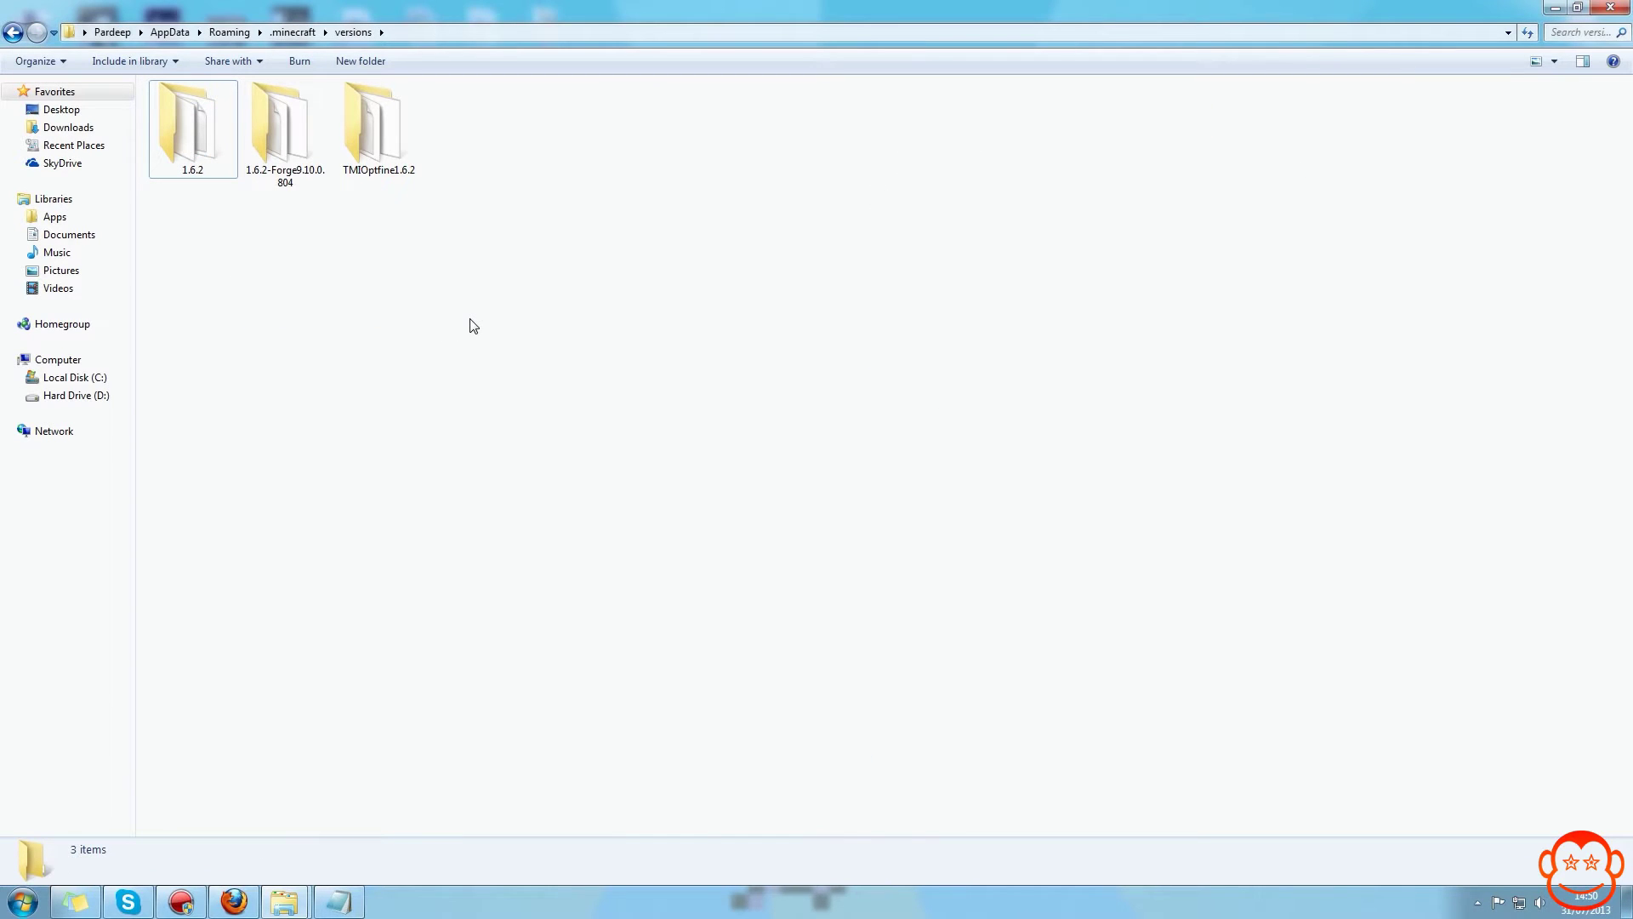
pyautogui.click(174, 140)
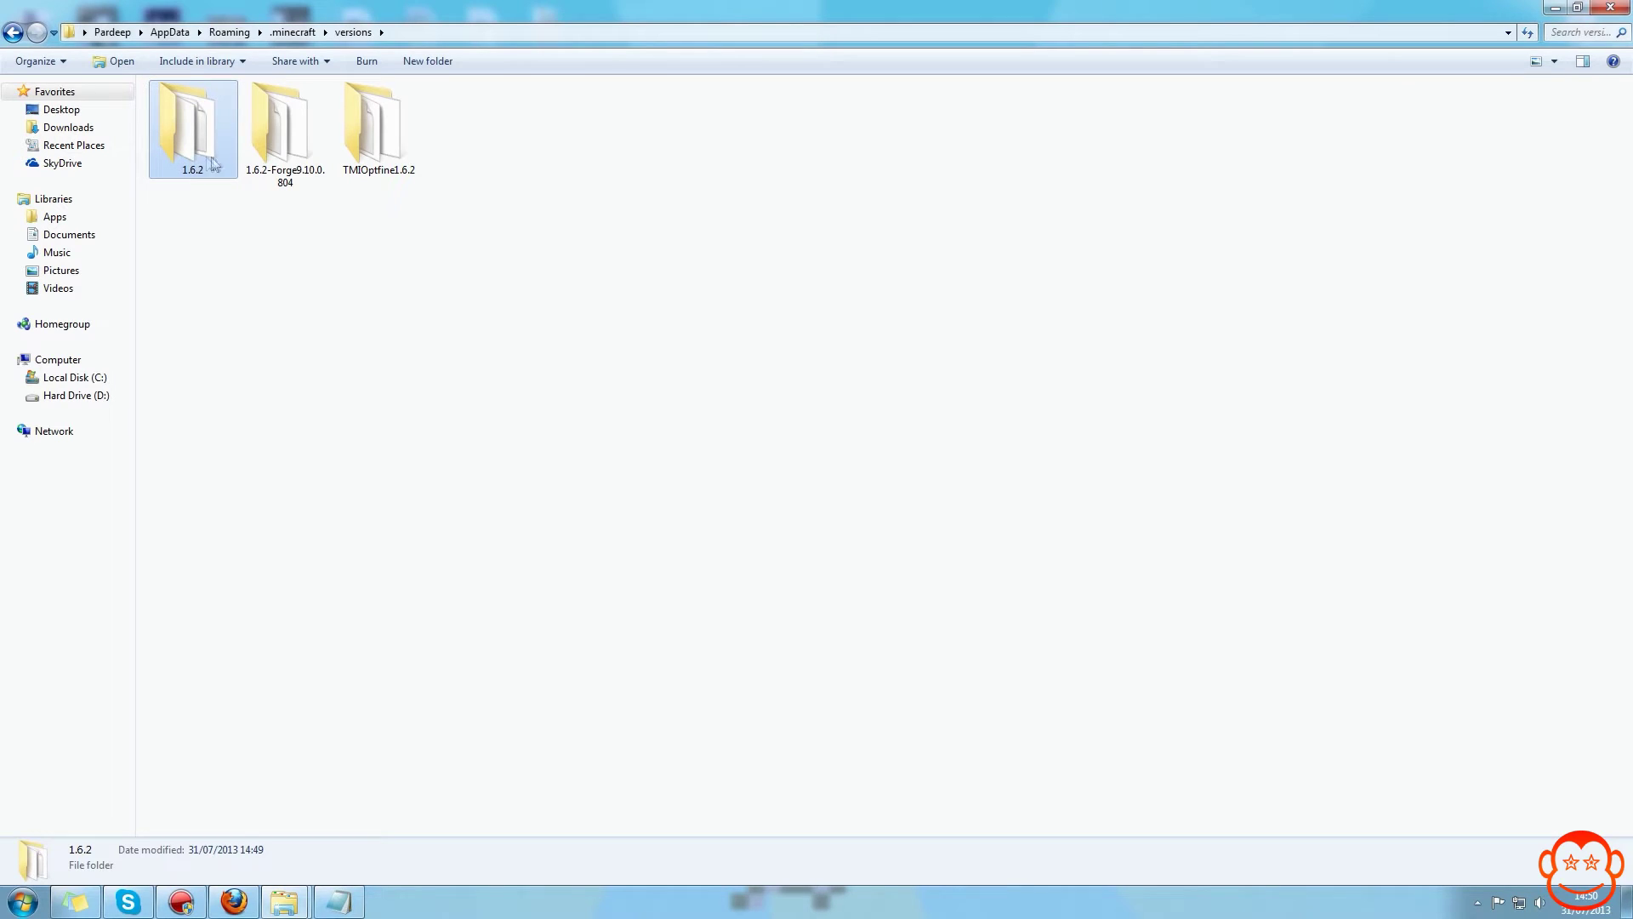
pyautogui.hotkey('ctrl', 'c')
pyautogui.hotkey('ctrl', 'v')
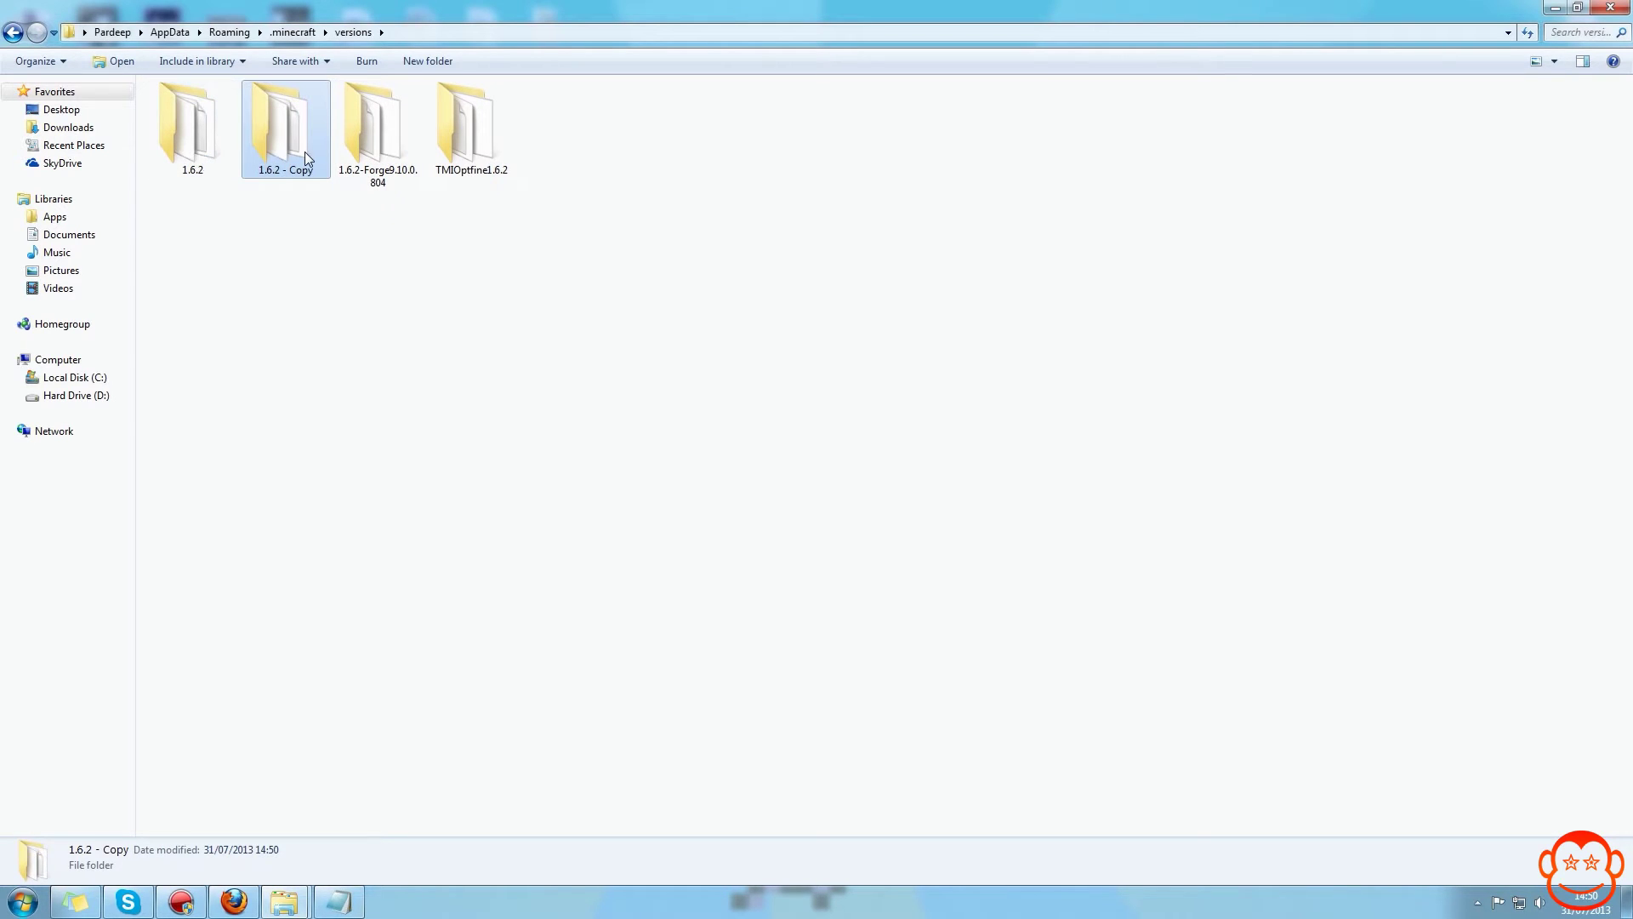
# Rename the copied 1.6.2 folder to TMI Mod
pyautogui.click(299, 170)
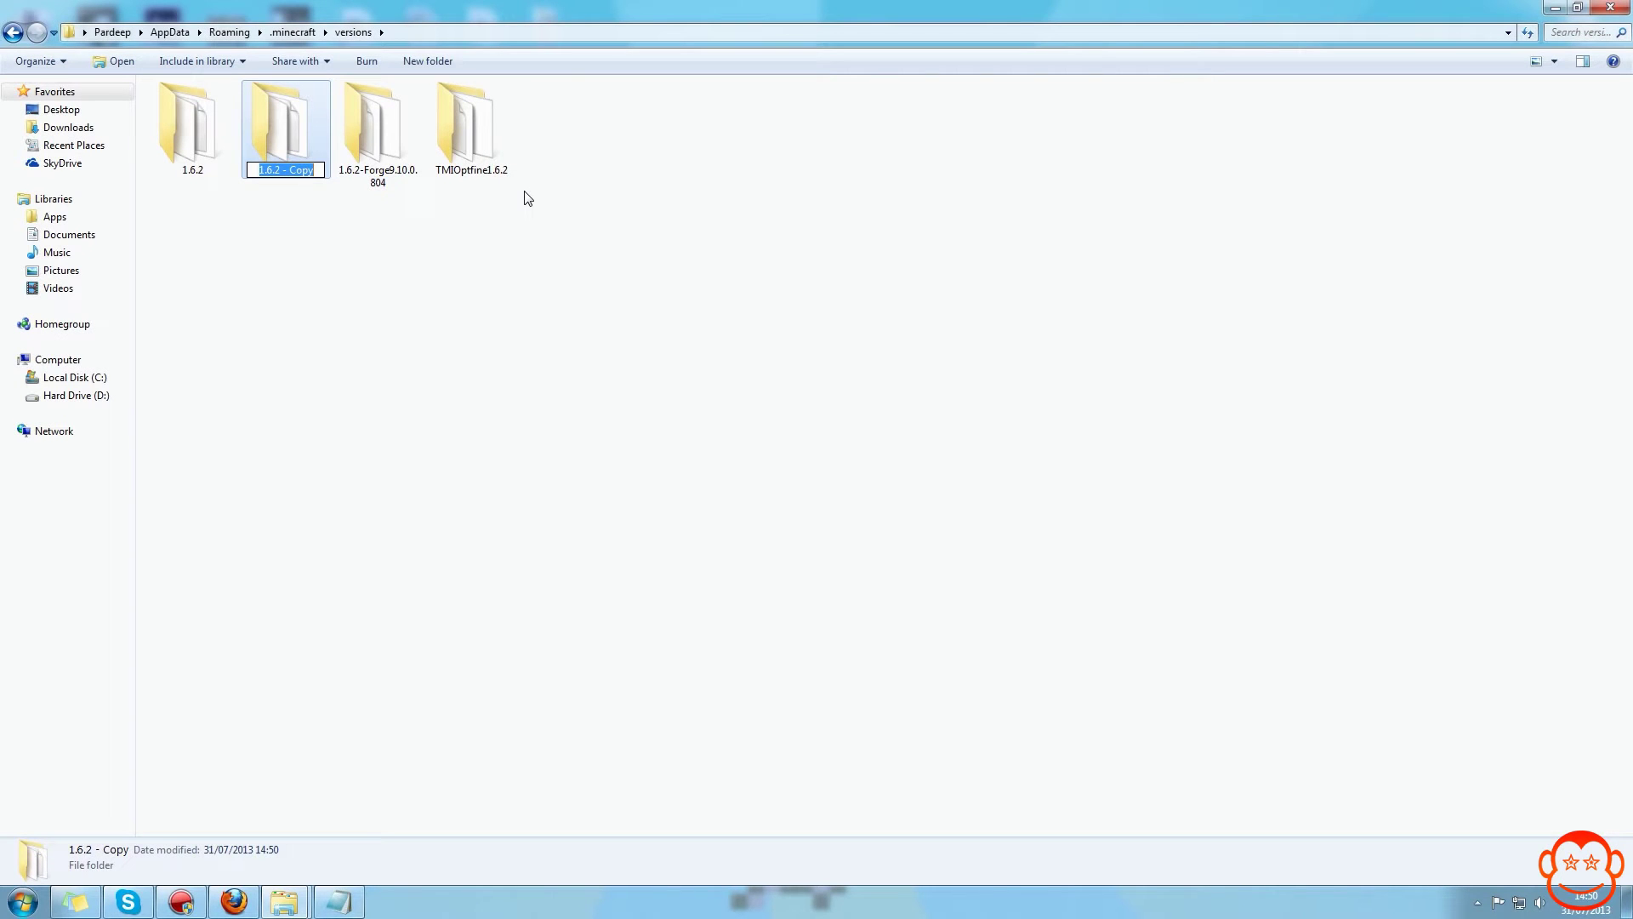
pyautogui.write('TMI')
pyautogui.write(' 1.6.2')
pyautogui.press('BackSpace')
pyautogui.press('BackSpace')
pyautogui.press('BackSpace')
pyautogui.press('BackSpace')
pyautogui.press('BackSpace')
pyautogui.press('BackSpace')
pyautogui.write('Mod')
pyautogui.press('Return')
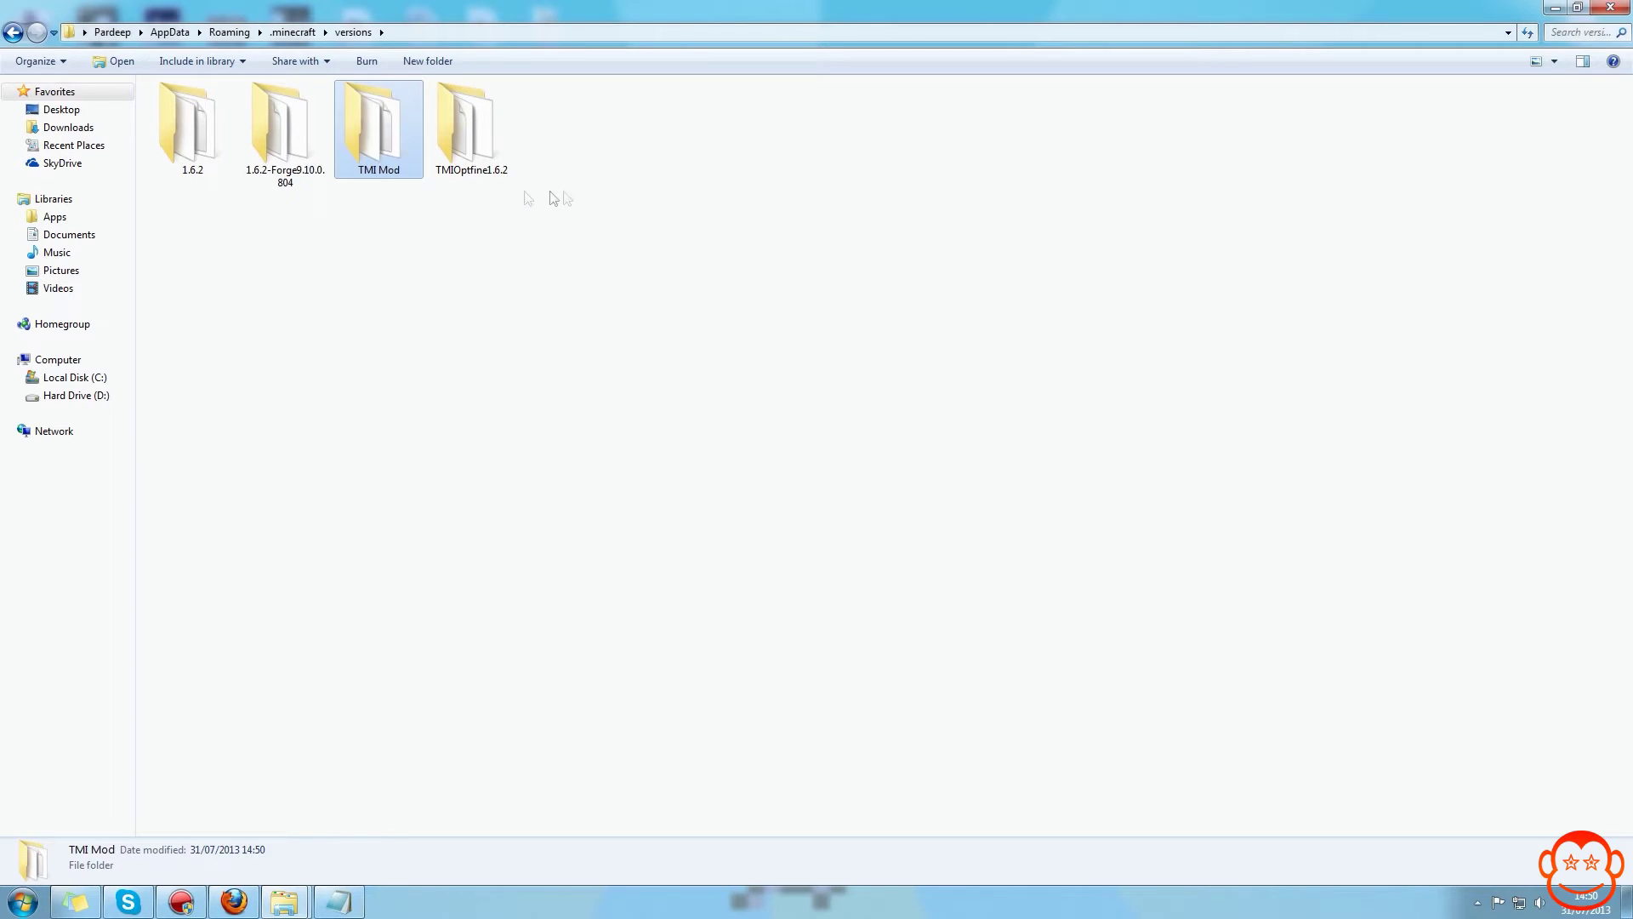
# Copy the TMI Mod folder's name, open the folder and rename its 1.6.2 jar file to TMI Mod
pyautogui.click(376, 174)
pyautogui.hotkey('ctrl', 'c')
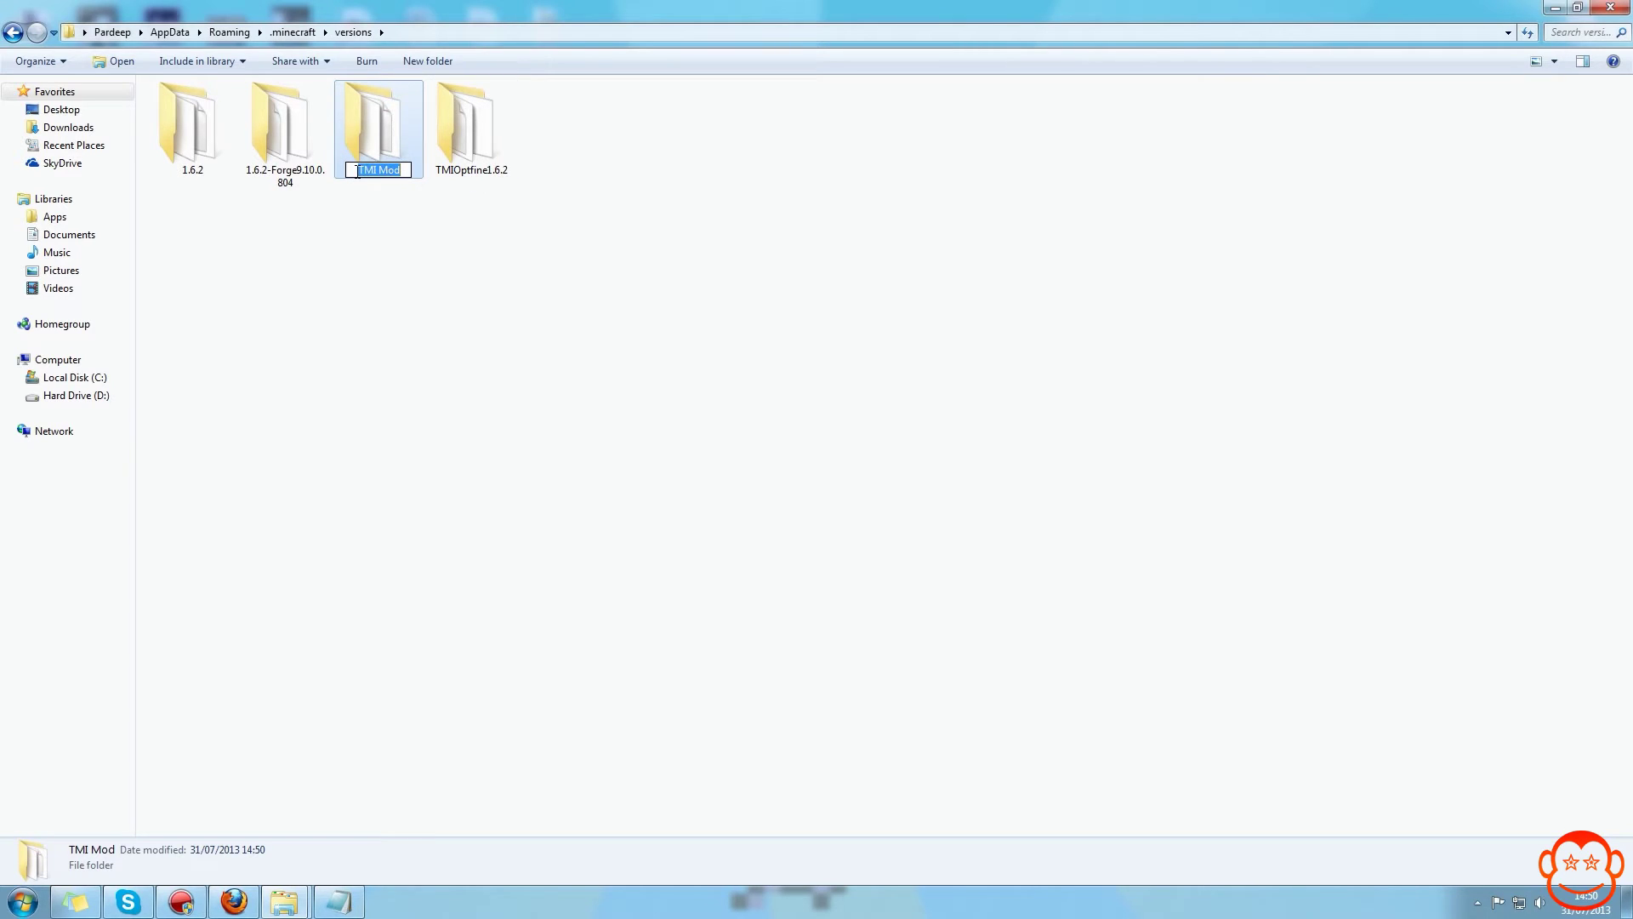
pyautogui.press('Return')
pyautogui.doubleClick(374, 128)
pyautogui.click(218, 170)
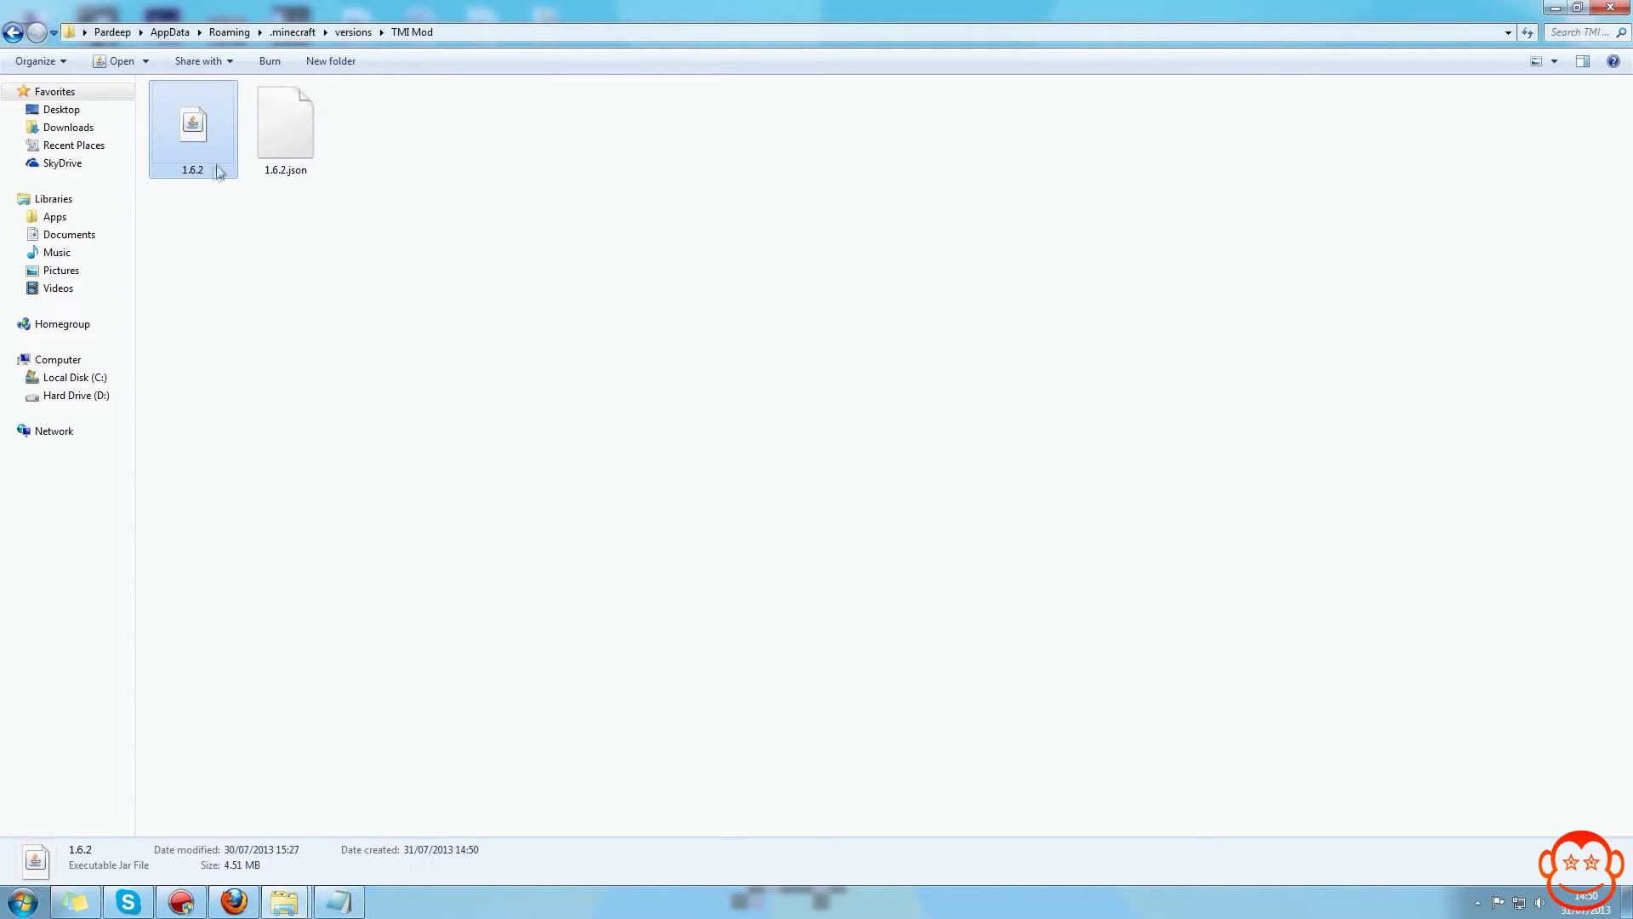
pyautogui.click(197, 171)
pyautogui.hotkey('ctrl', 'v')
pyautogui.press('Return')
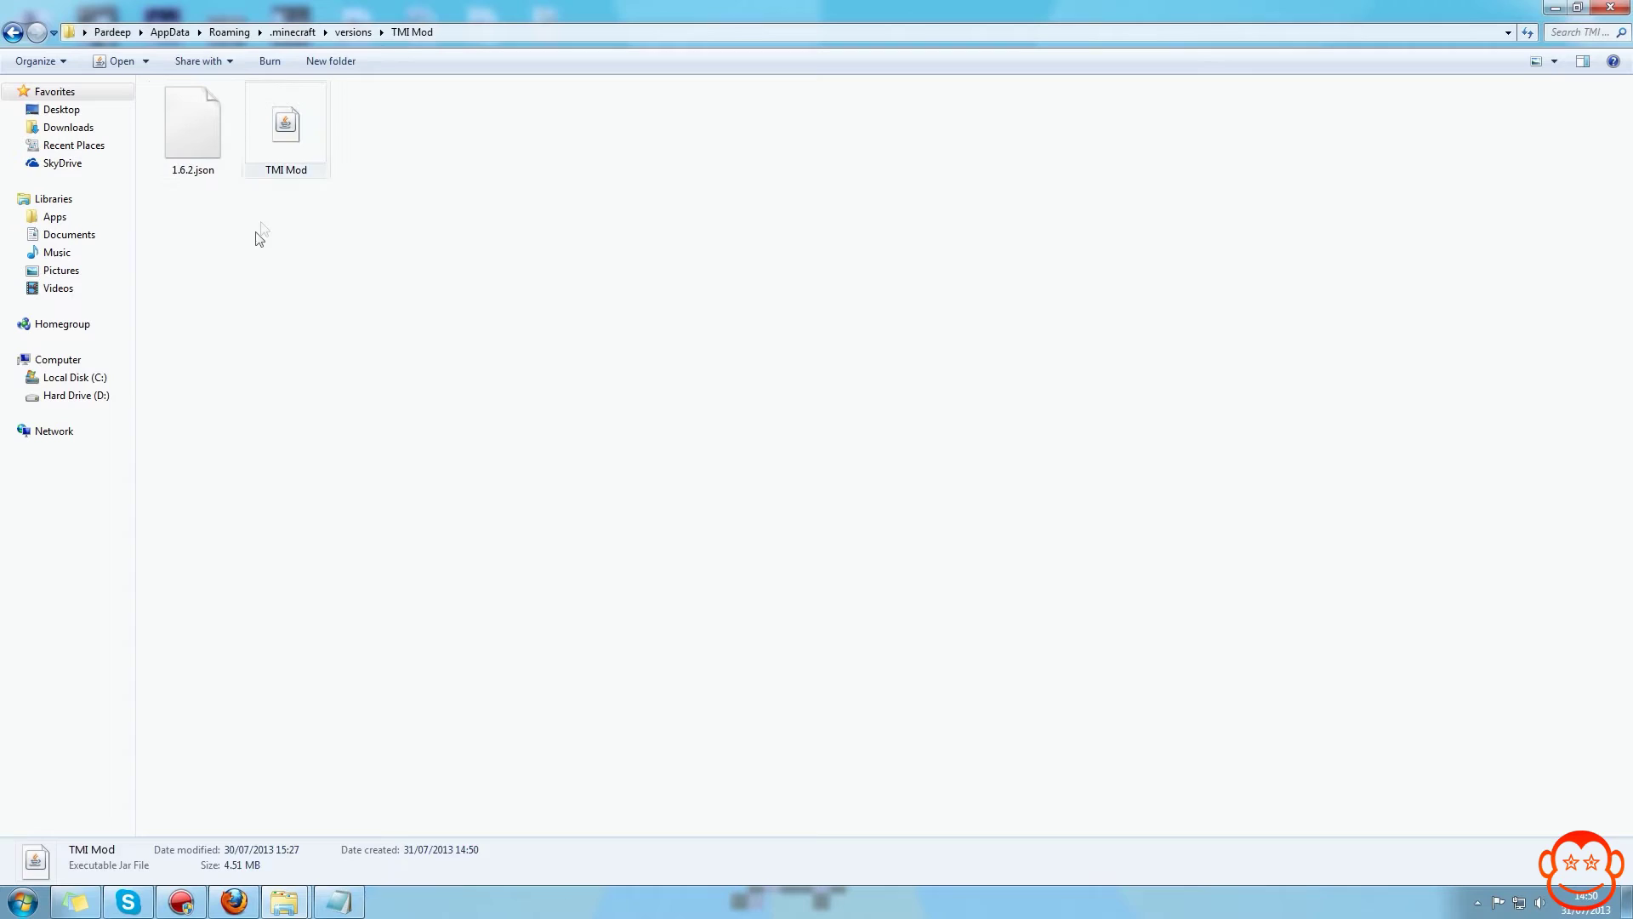
# Rename the 1.6.2.json file to TMI Mod.json
pyautogui.click(198, 181)
pyautogui.click(204, 172)
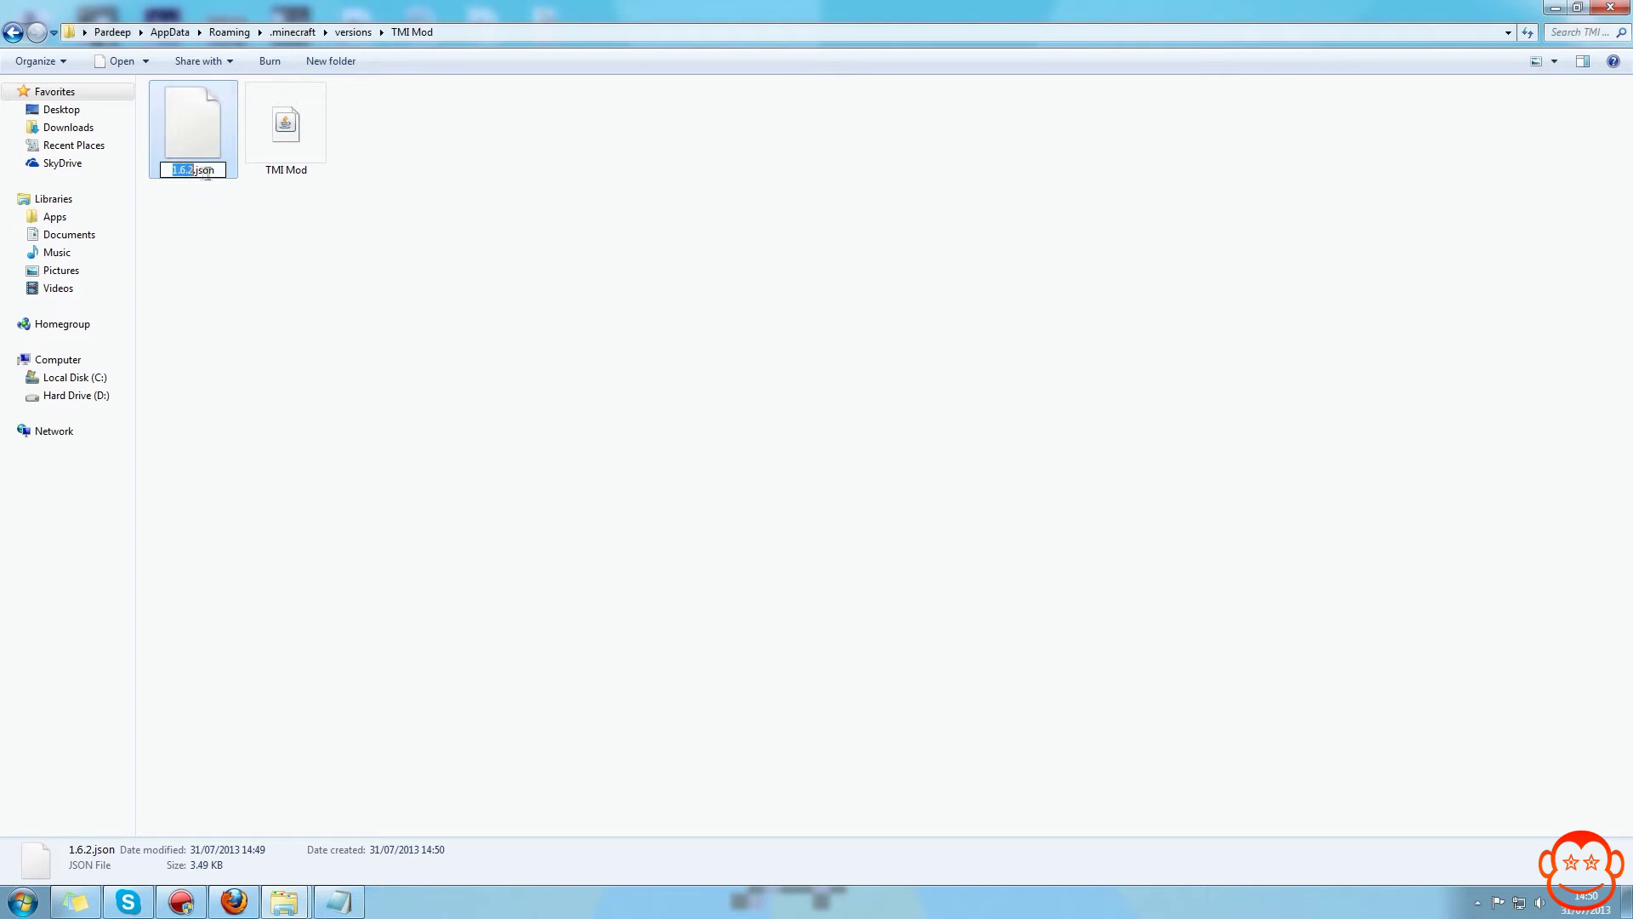
pyautogui.hotkey('ctrl', 'v')
pyautogui.press('Return')
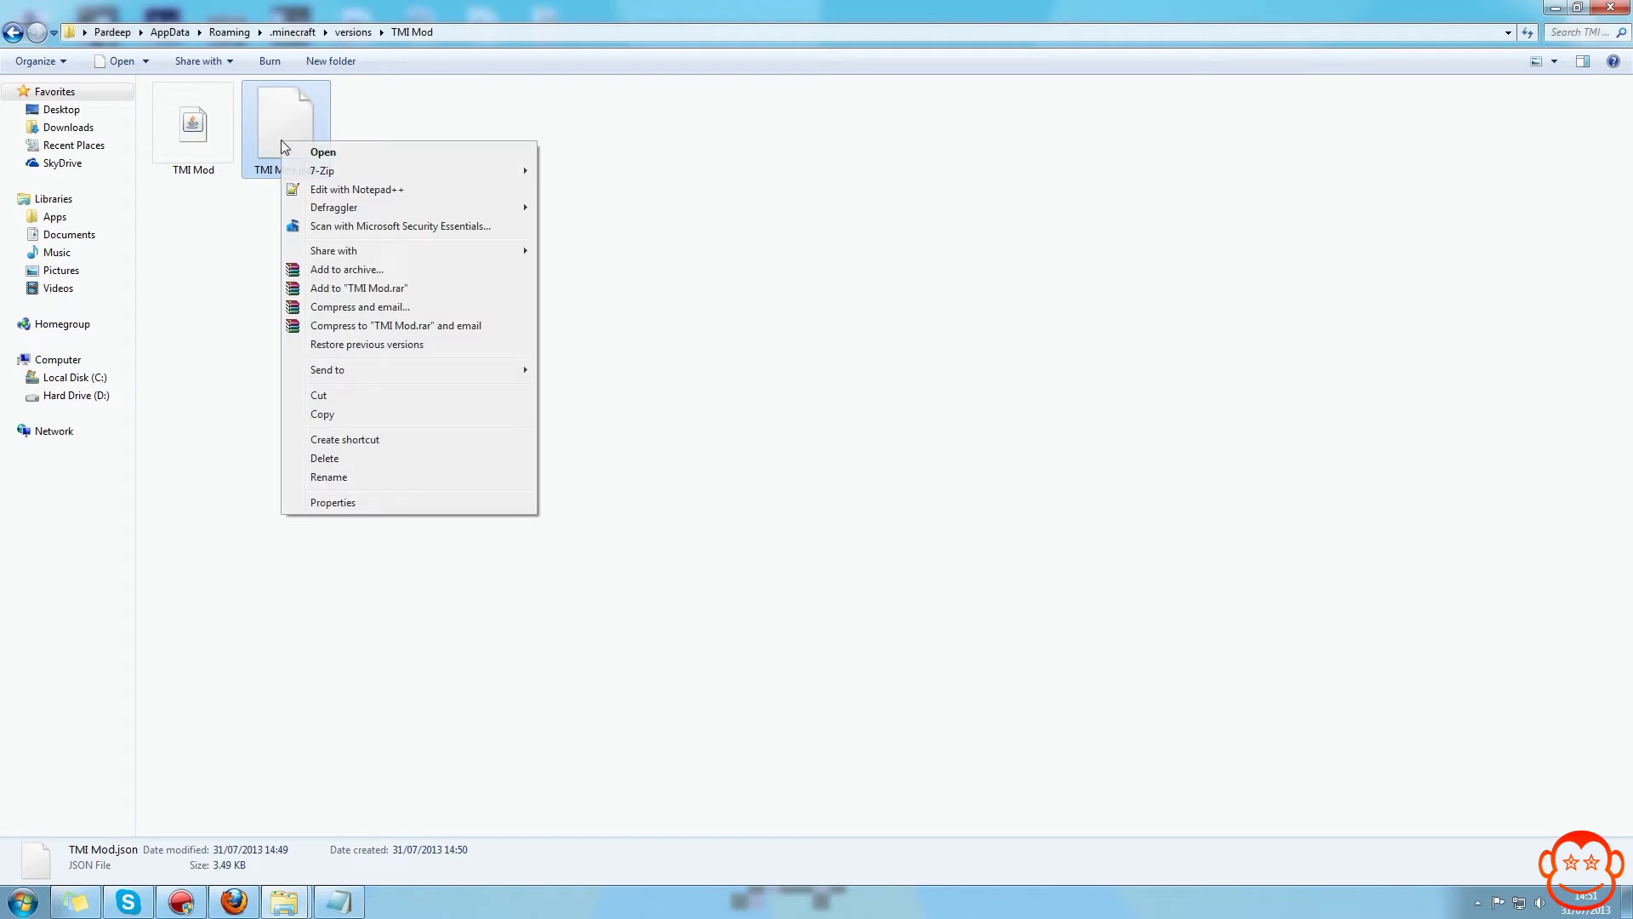
# Open TMI Mod.json in Notepad++ and change the "id" value on line 2 to TMI Mod
pyautogui.click(339, 191)
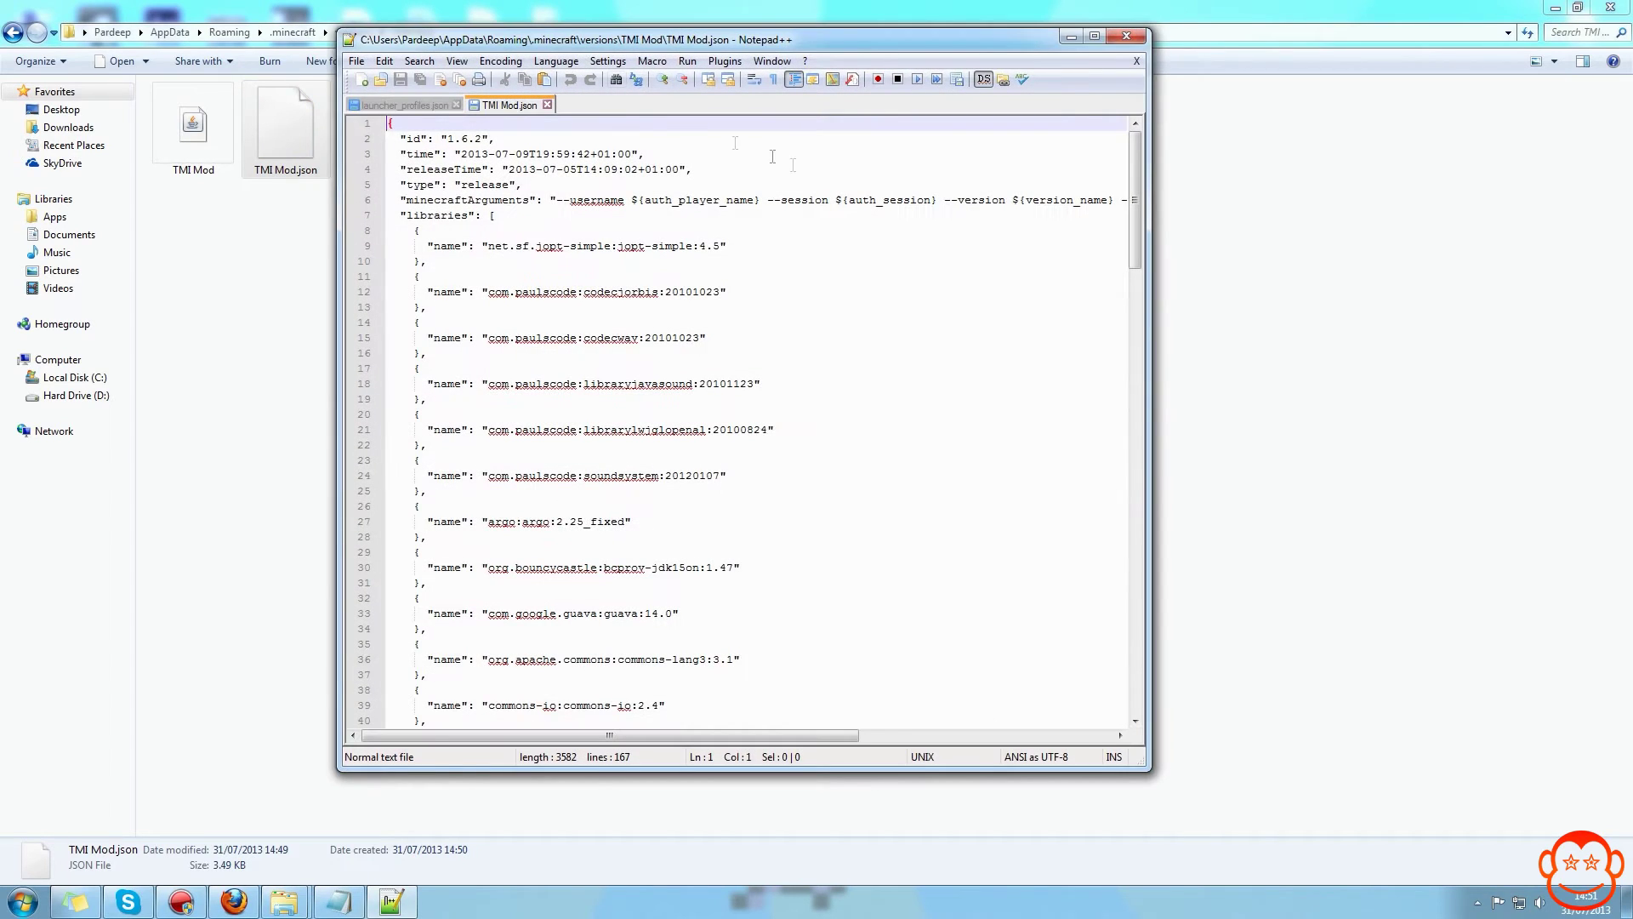
pyautogui.click(735, 273)
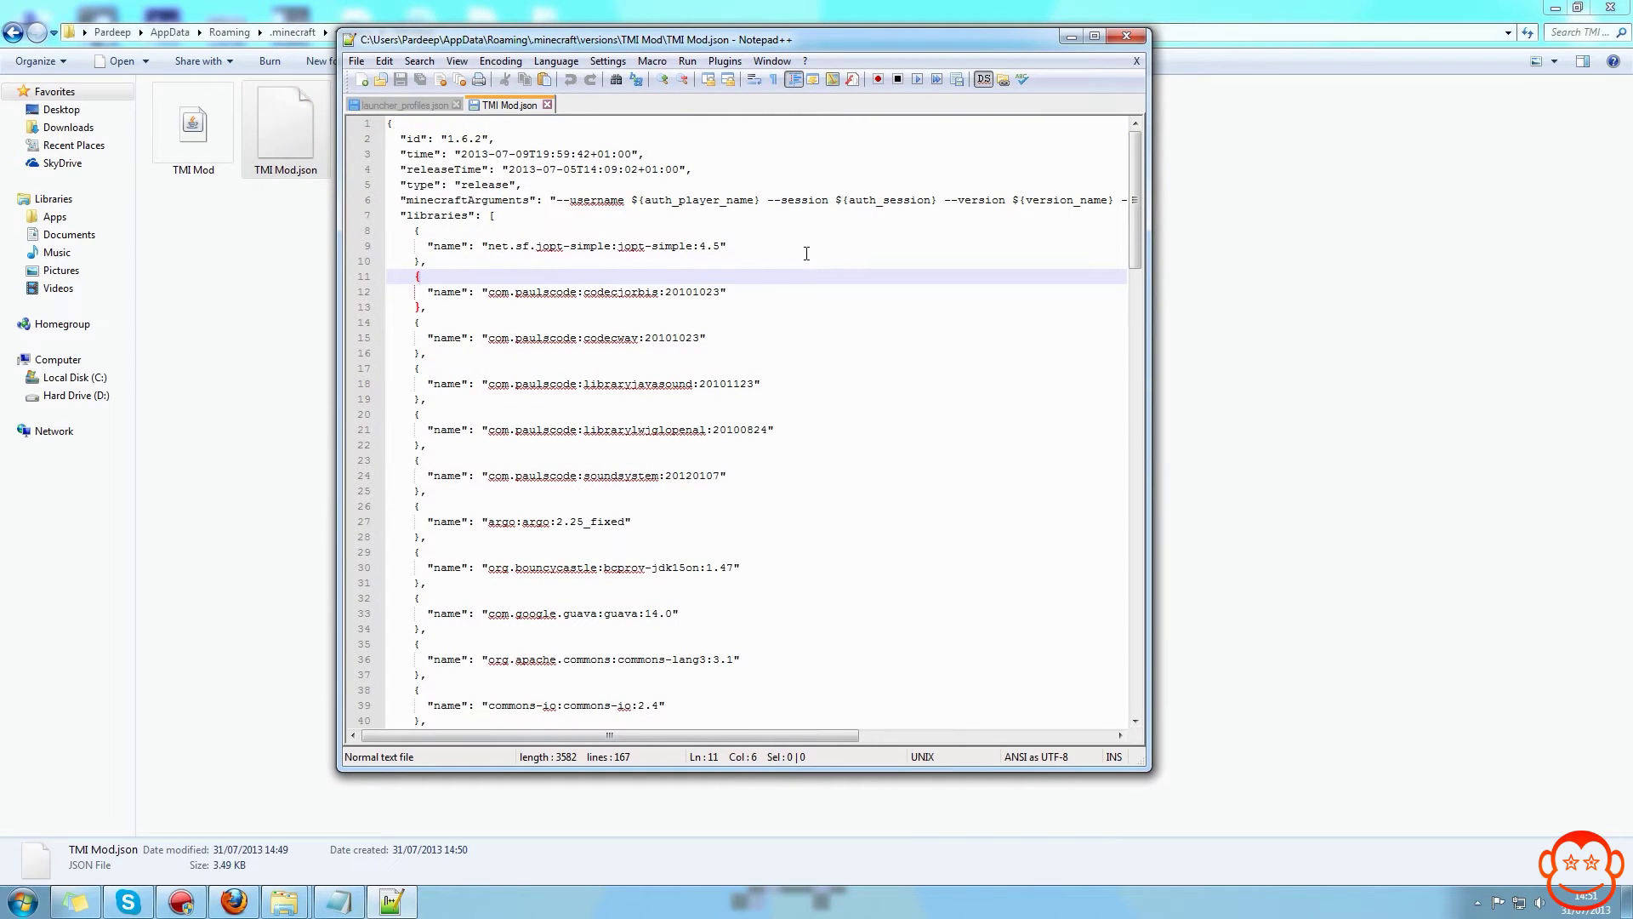
pyautogui.click(706, 245)
pyautogui.click(792, 249)
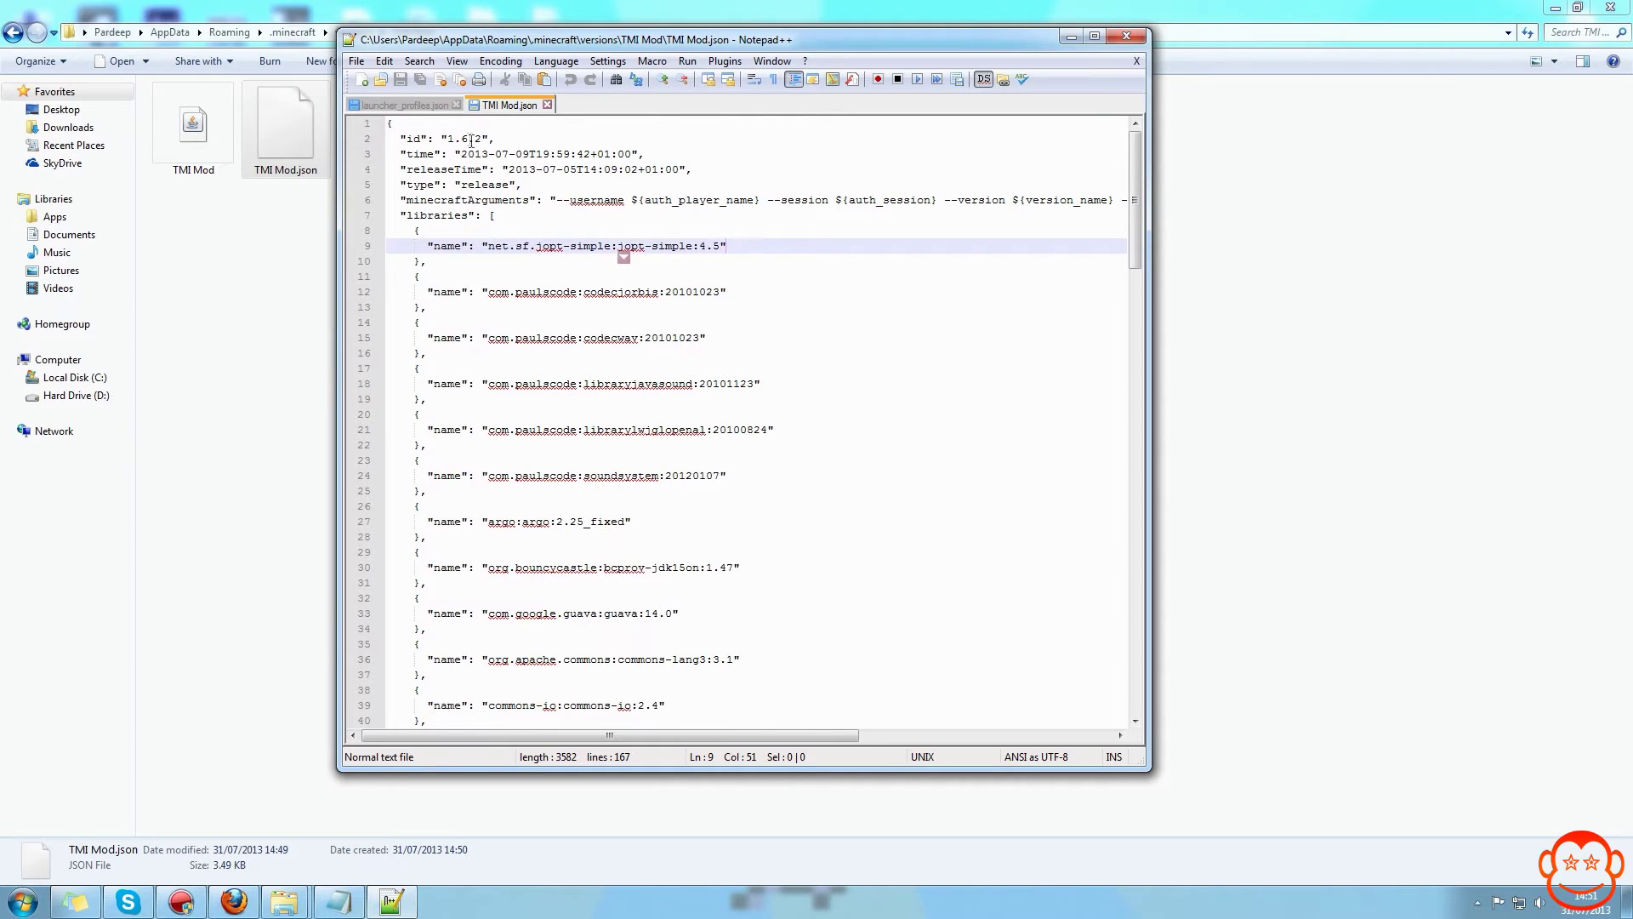
pyautogui.moveTo(401, 139); pyautogui.dragTo(477, 138)
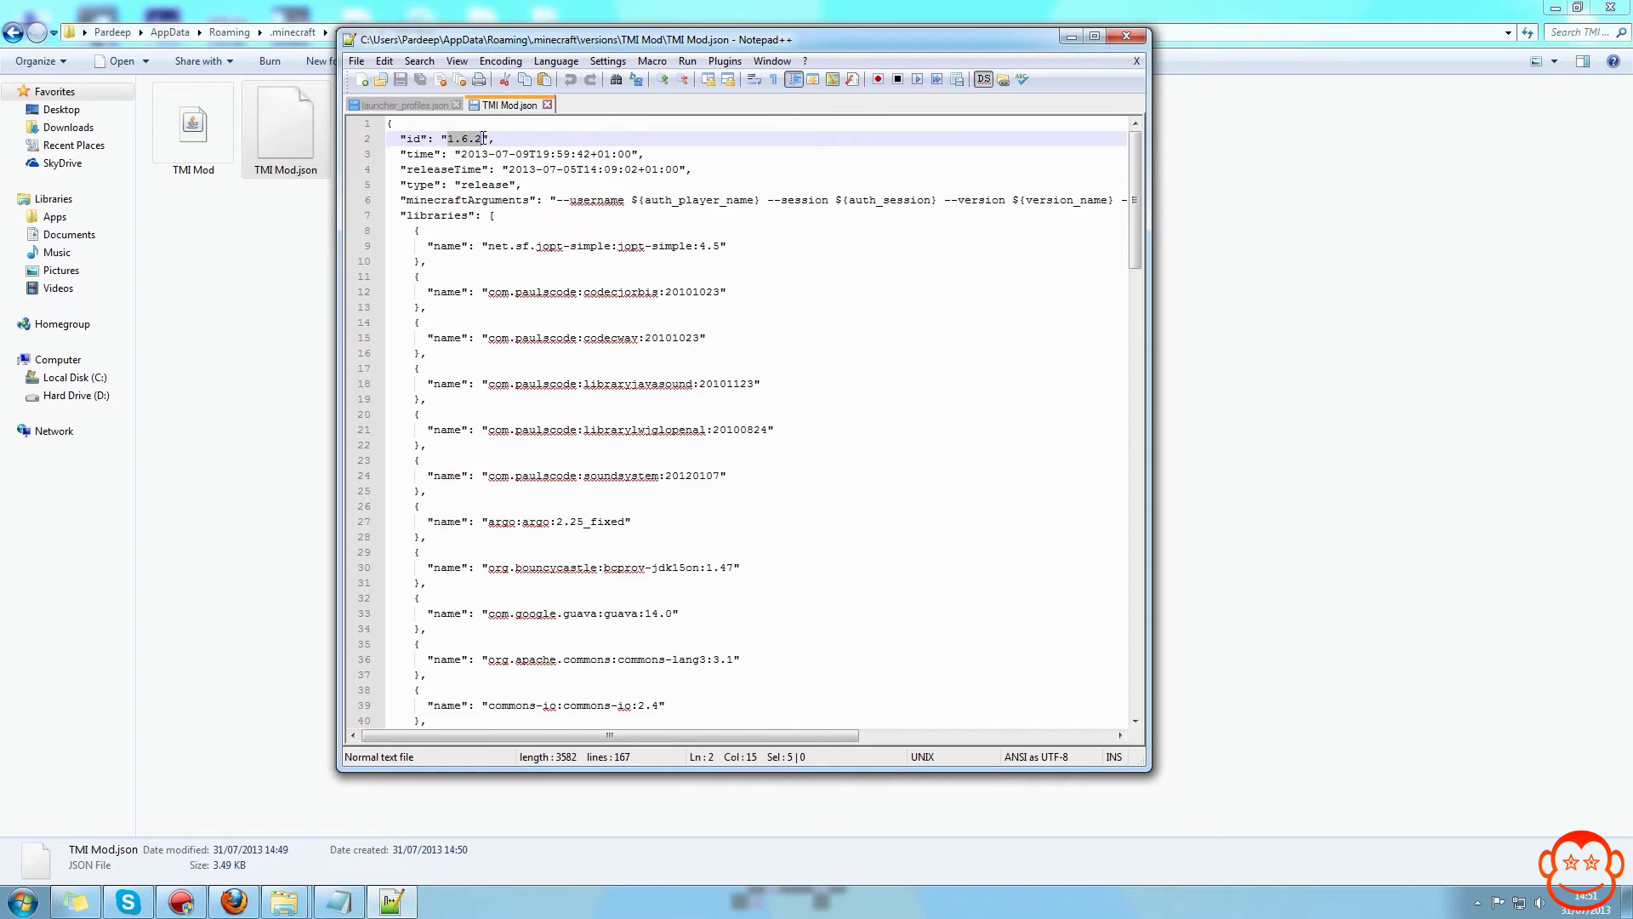
pyautogui.press('BackSpace')
pyautogui.write('TMI Mod')
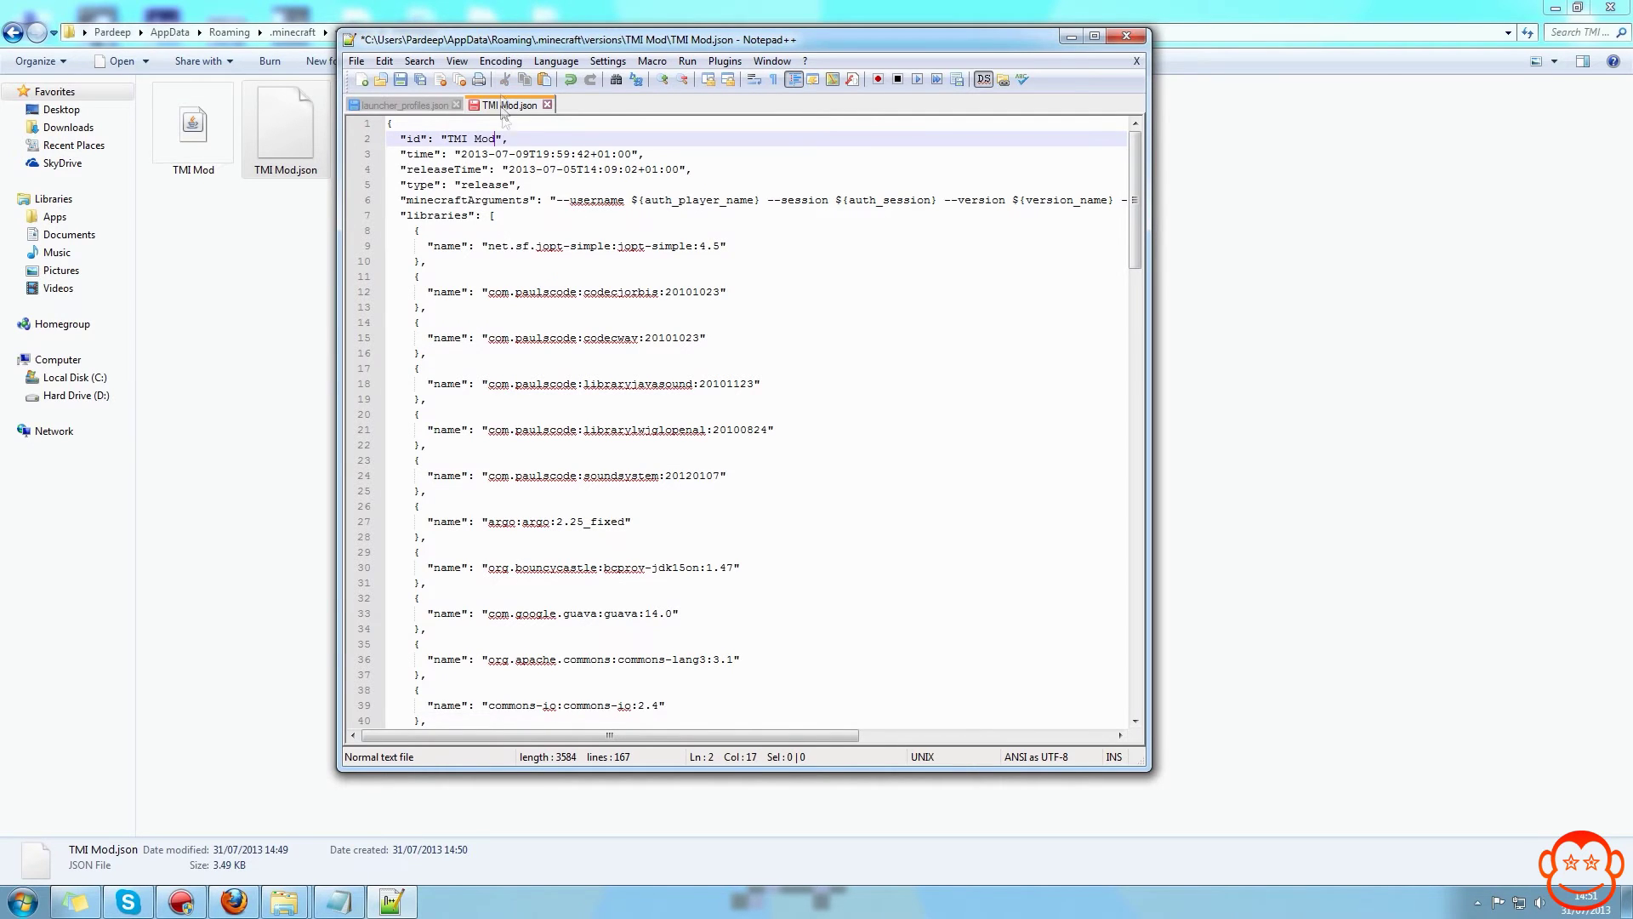
# Compare the new id with the jar and json file names in the folder, and save TMI Mod.json
pyautogui.moveTo(680, 39); pyautogui.dragTo(797, 65)
pyautogui.click(230, 156)
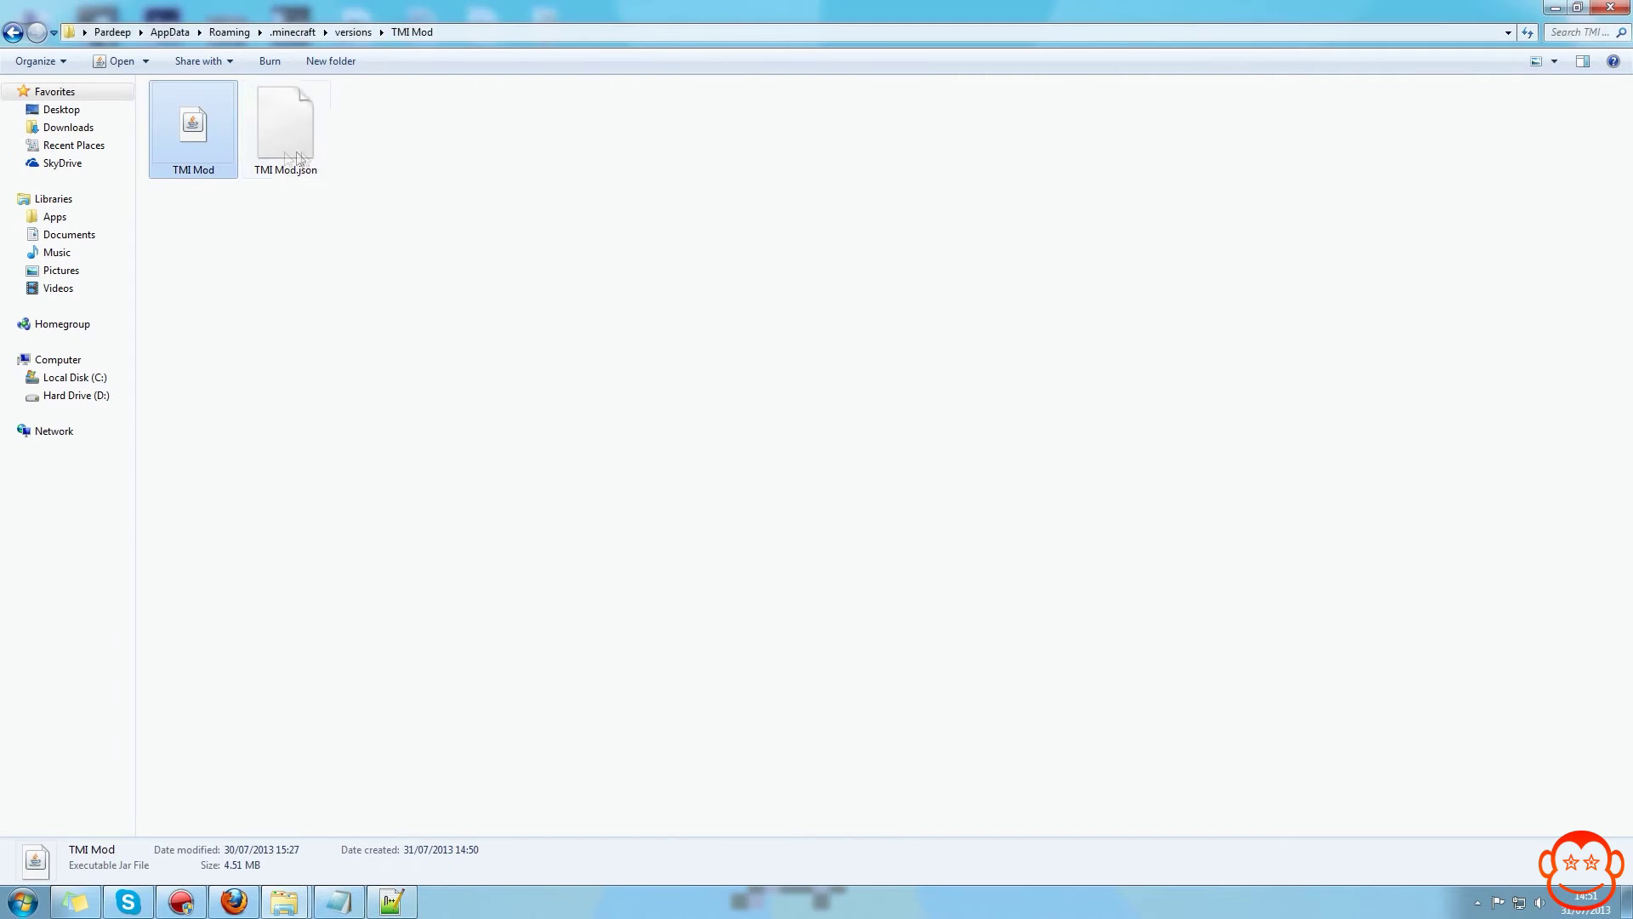
pyautogui.click(285, 127)
pyautogui.click(391, 901)
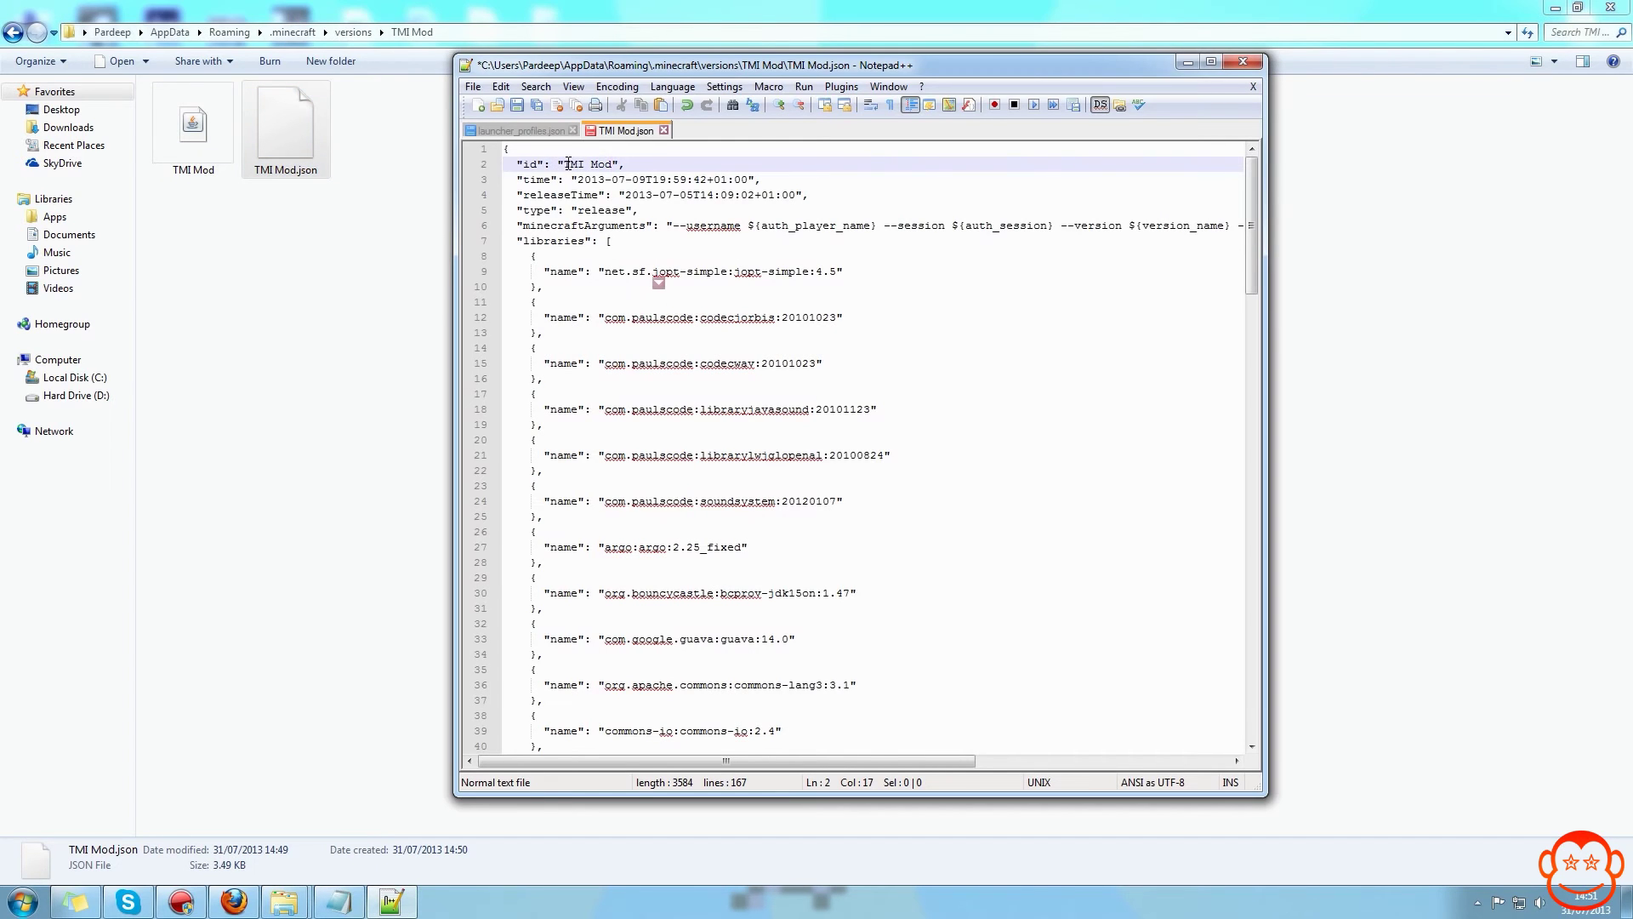
pyautogui.hotkey('ctrl', 's')
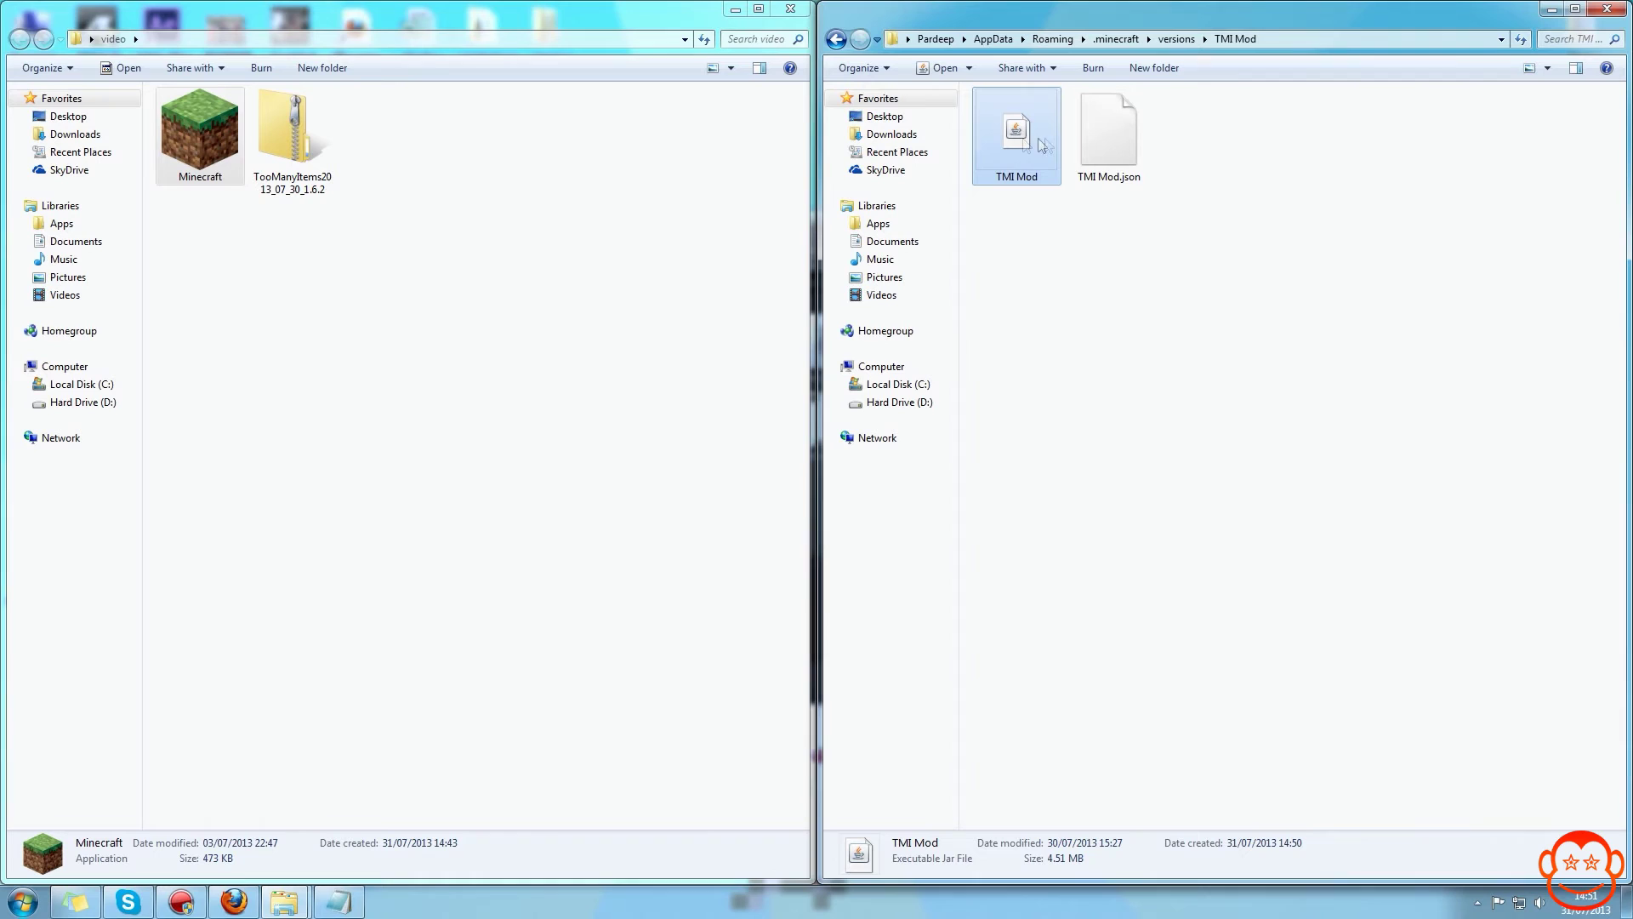
# Open the TMI Mod jar in WinRAR and delete its META-INF folder
pyautogui.rightClick(1023, 152)
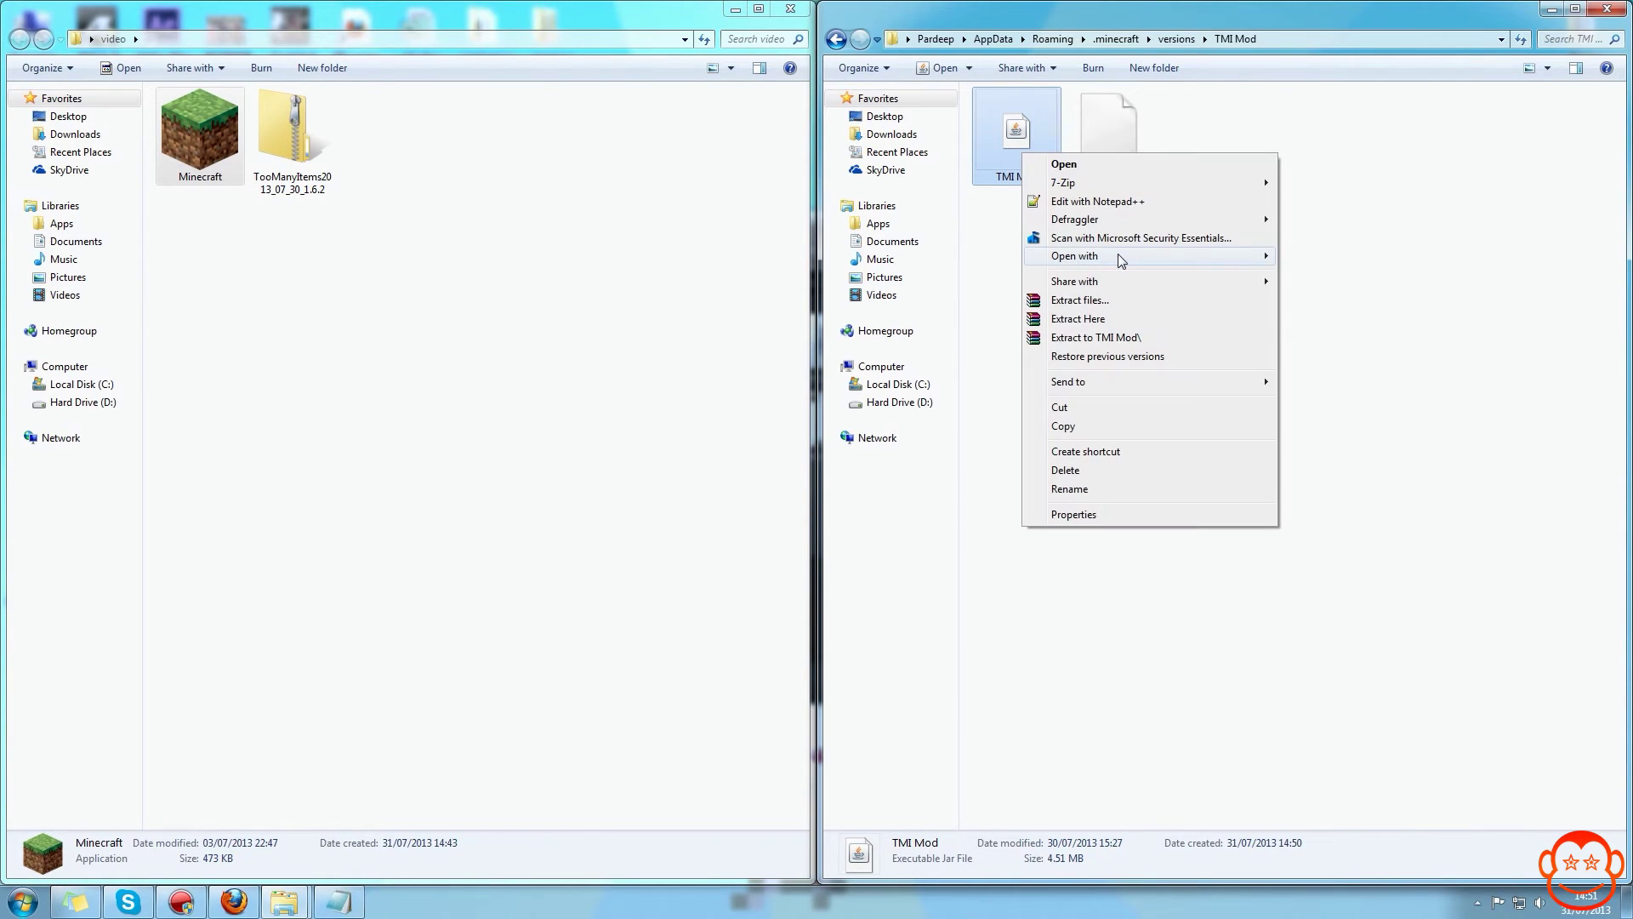
pyautogui.moveTo(1119, 259)
pyautogui.click(1305, 297)
pyautogui.moveTo(426, 83); pyautogui.dragTo(1166, 83)
pyautogui.click(865, 274)
pyautogui.press('Delete')
pyautogui.press('Return')
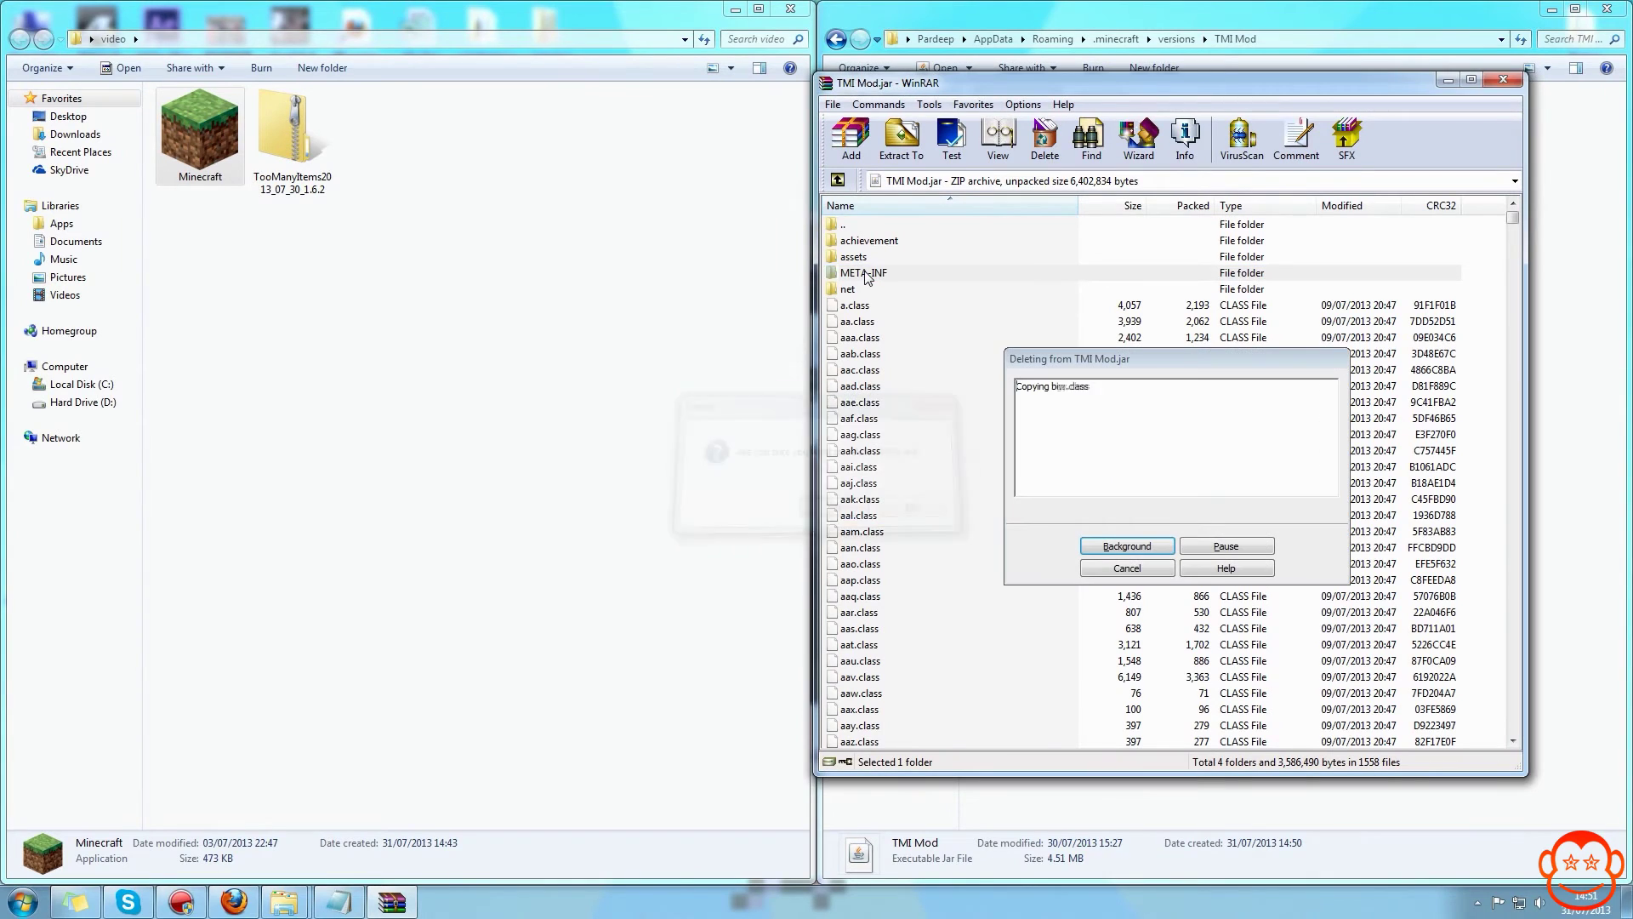
pyautogui.click(883, 256)
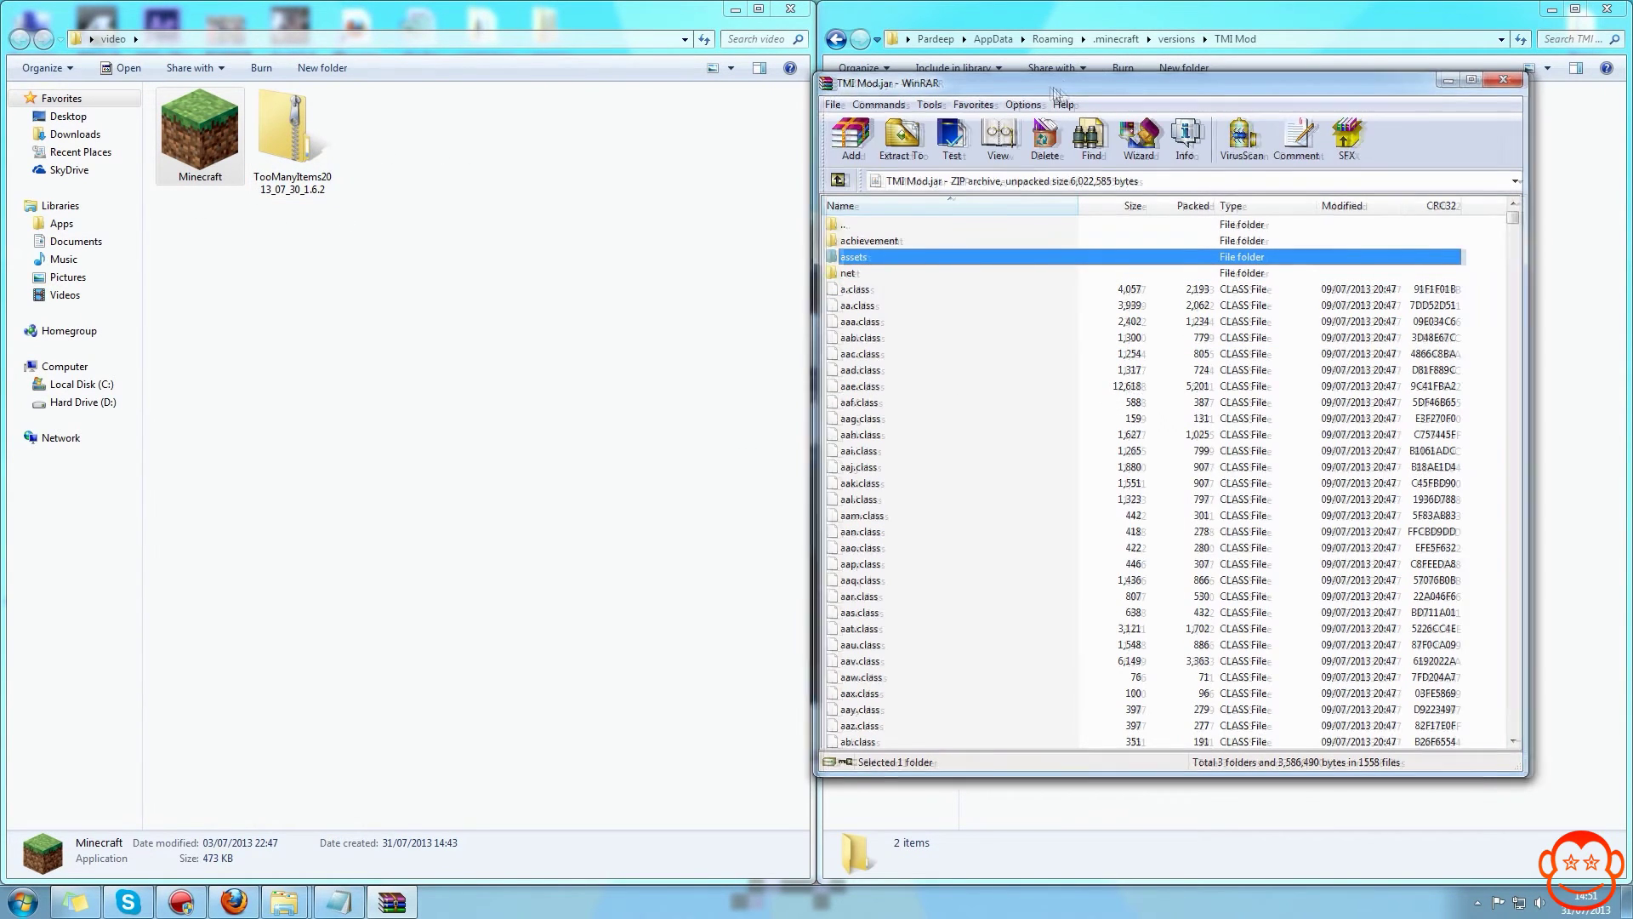
# Open the TooManyItems2013_07_30_1.6.2 zip in WinRAR, add all its files to TMI Mod.jar and close the zip archive
pyautogui.click(300, 141)
pyautogui.rightClick(299, 140)
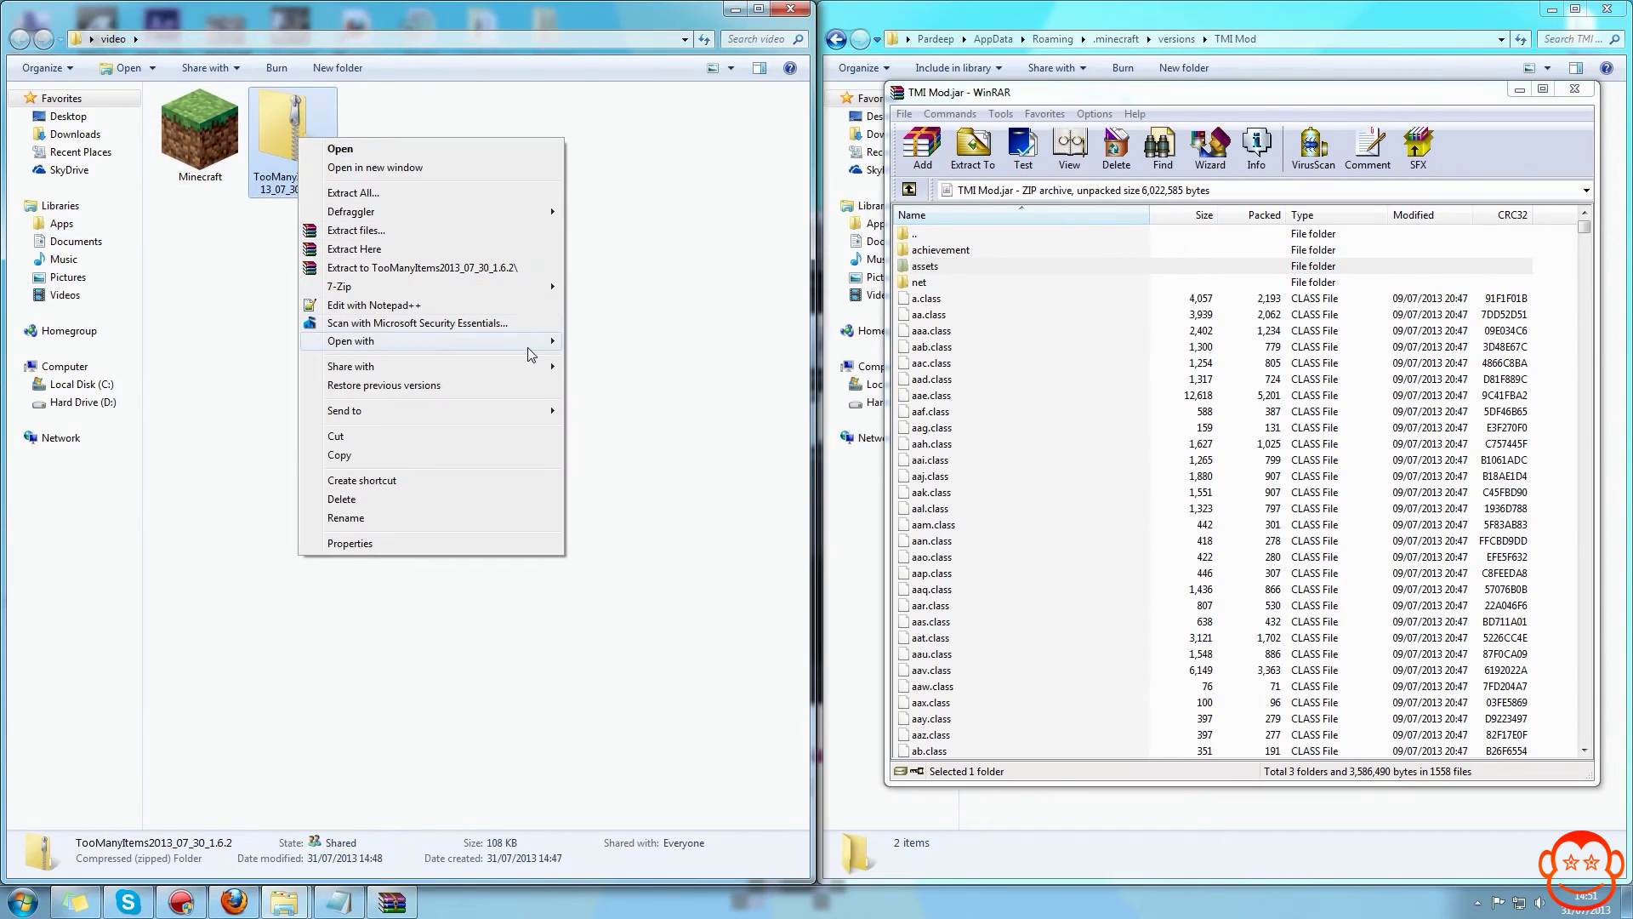
pyautogui.moveTo(528, 346)
pyautogui.click(644, 399)
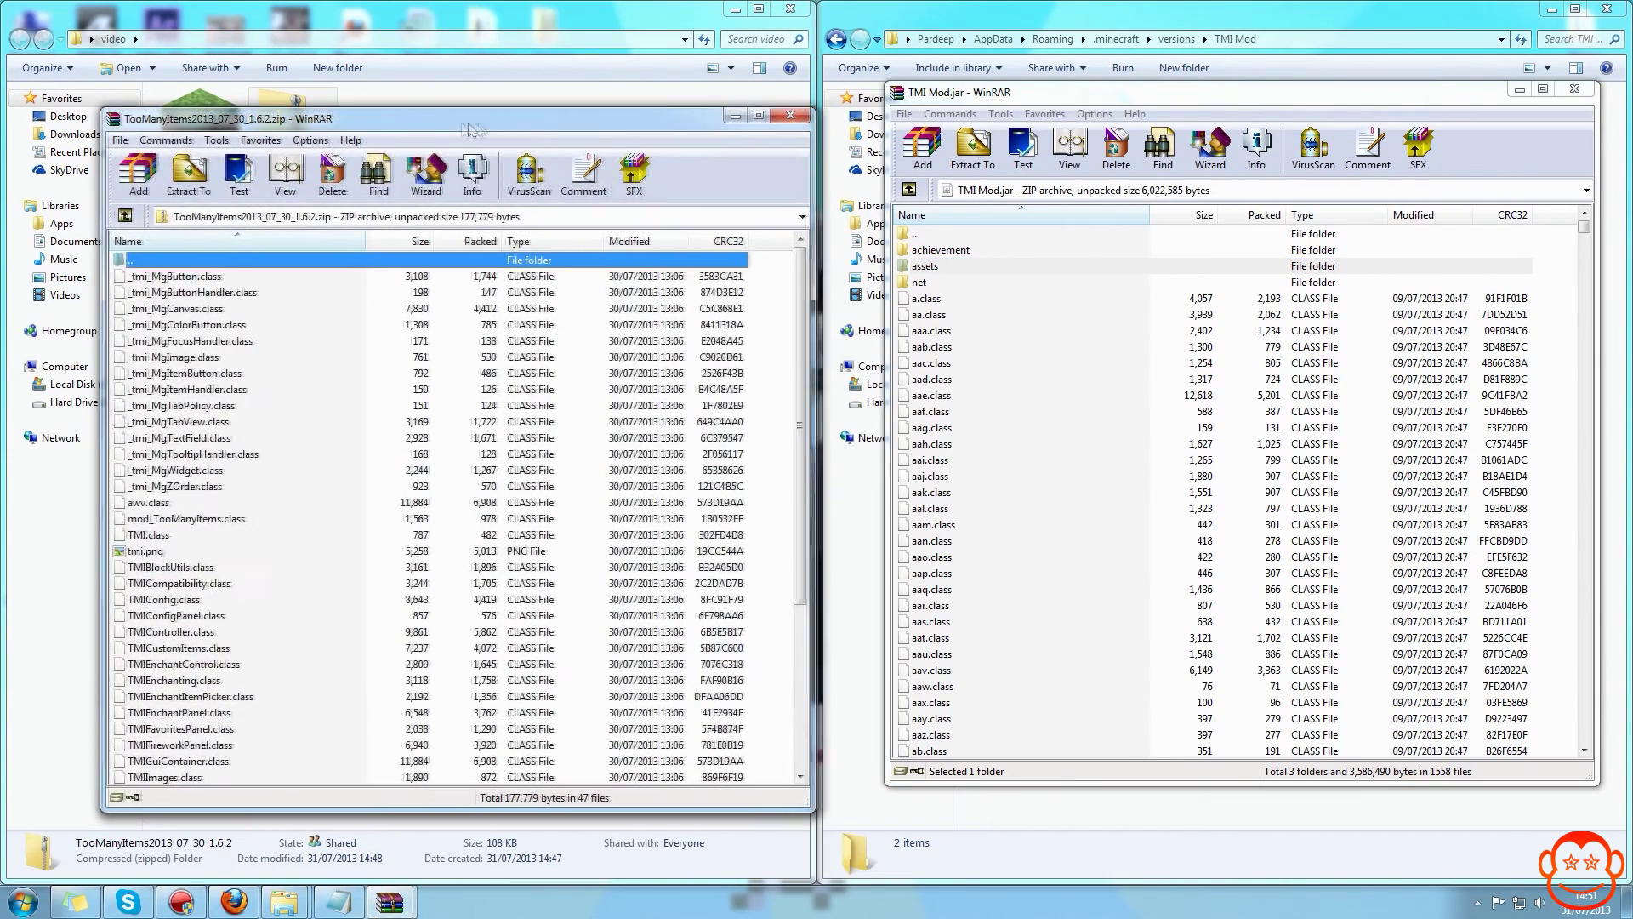
pyautogui.hotkey('ctrl', 'a')
pyautogui.moveTo(306, 451); pyautogui.dragTo(1238, 563)
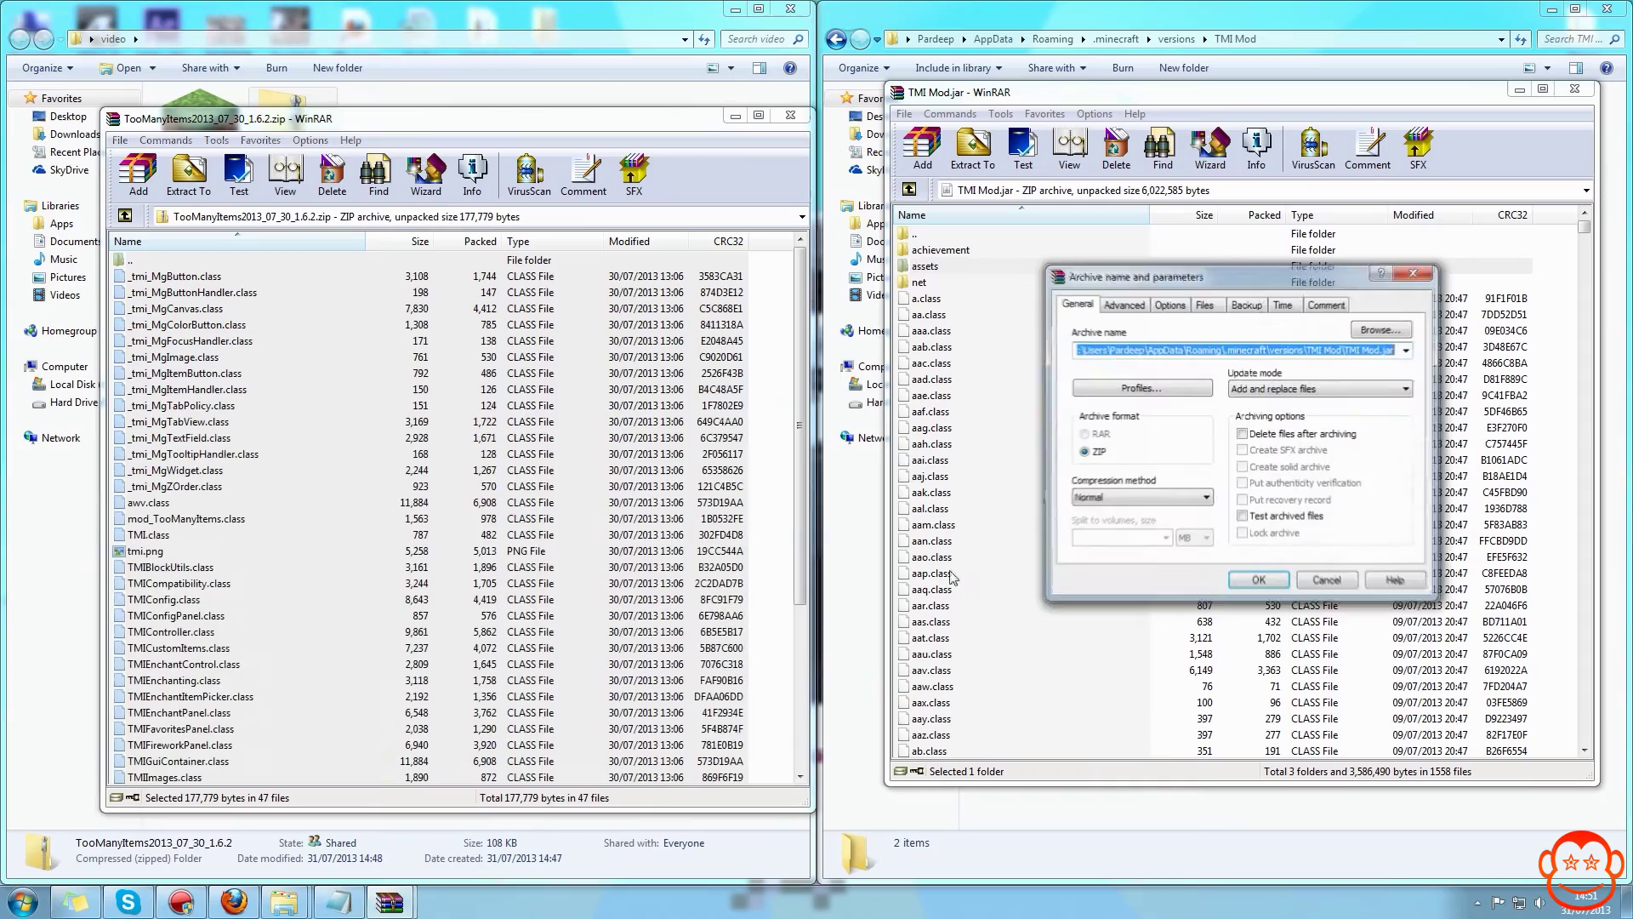
pyautogui.click(1266, 595)
pyautogui.click(790, 114)
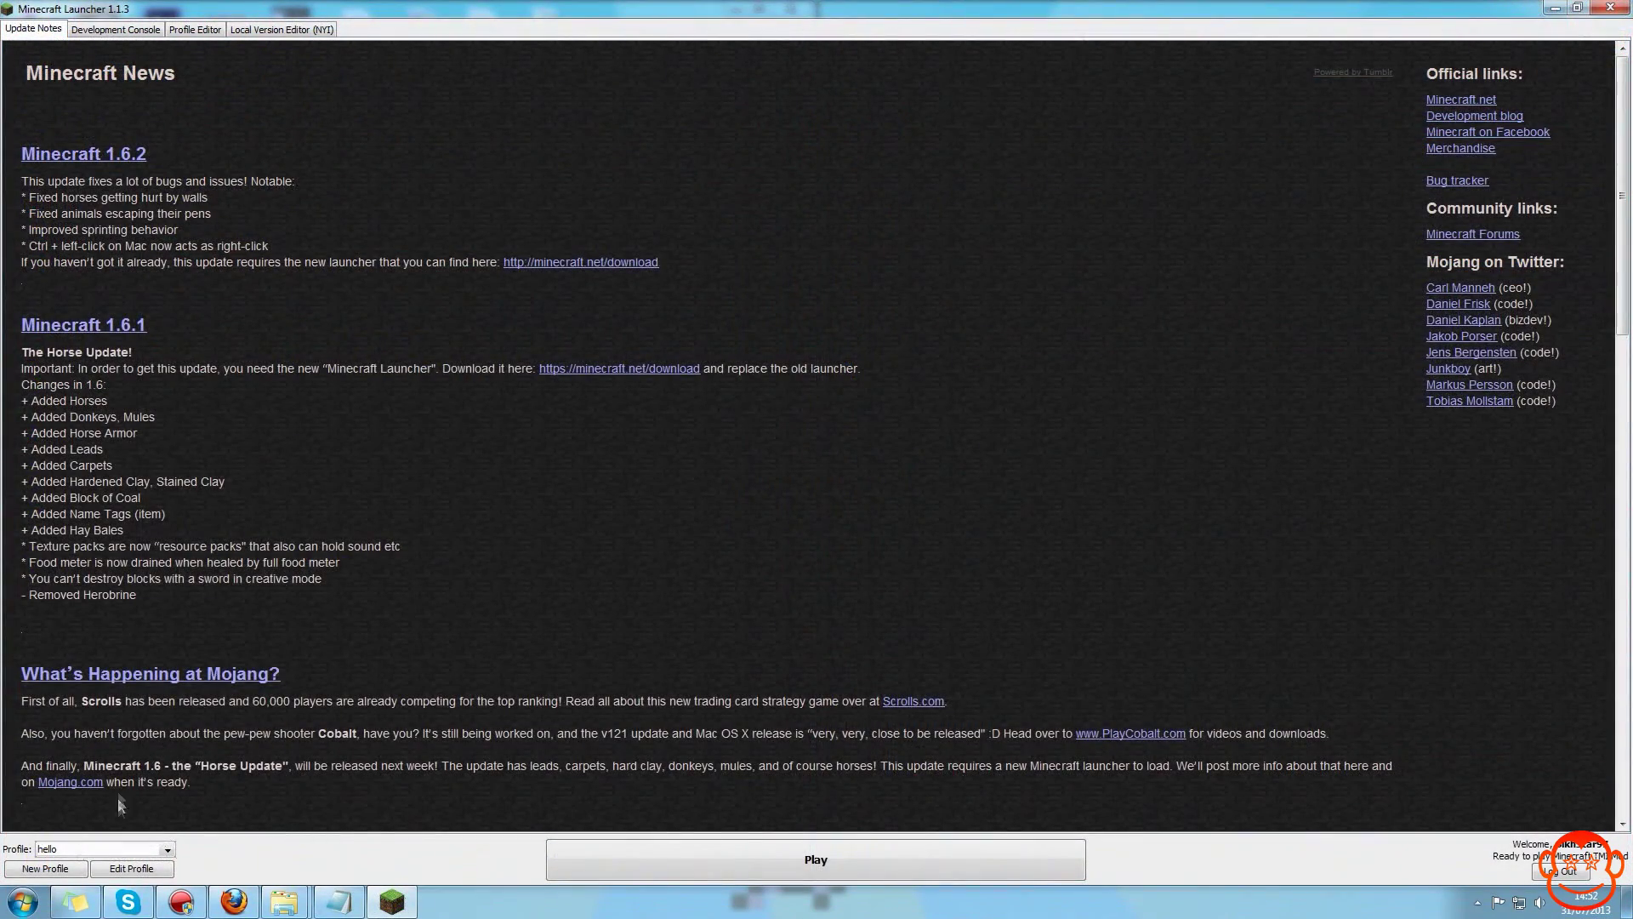
# In the Minecraft Launcher, create a new profile named TooManyItems 1.6.2 that uses the version release TMI Mod
pyautogui.click(68, 868)
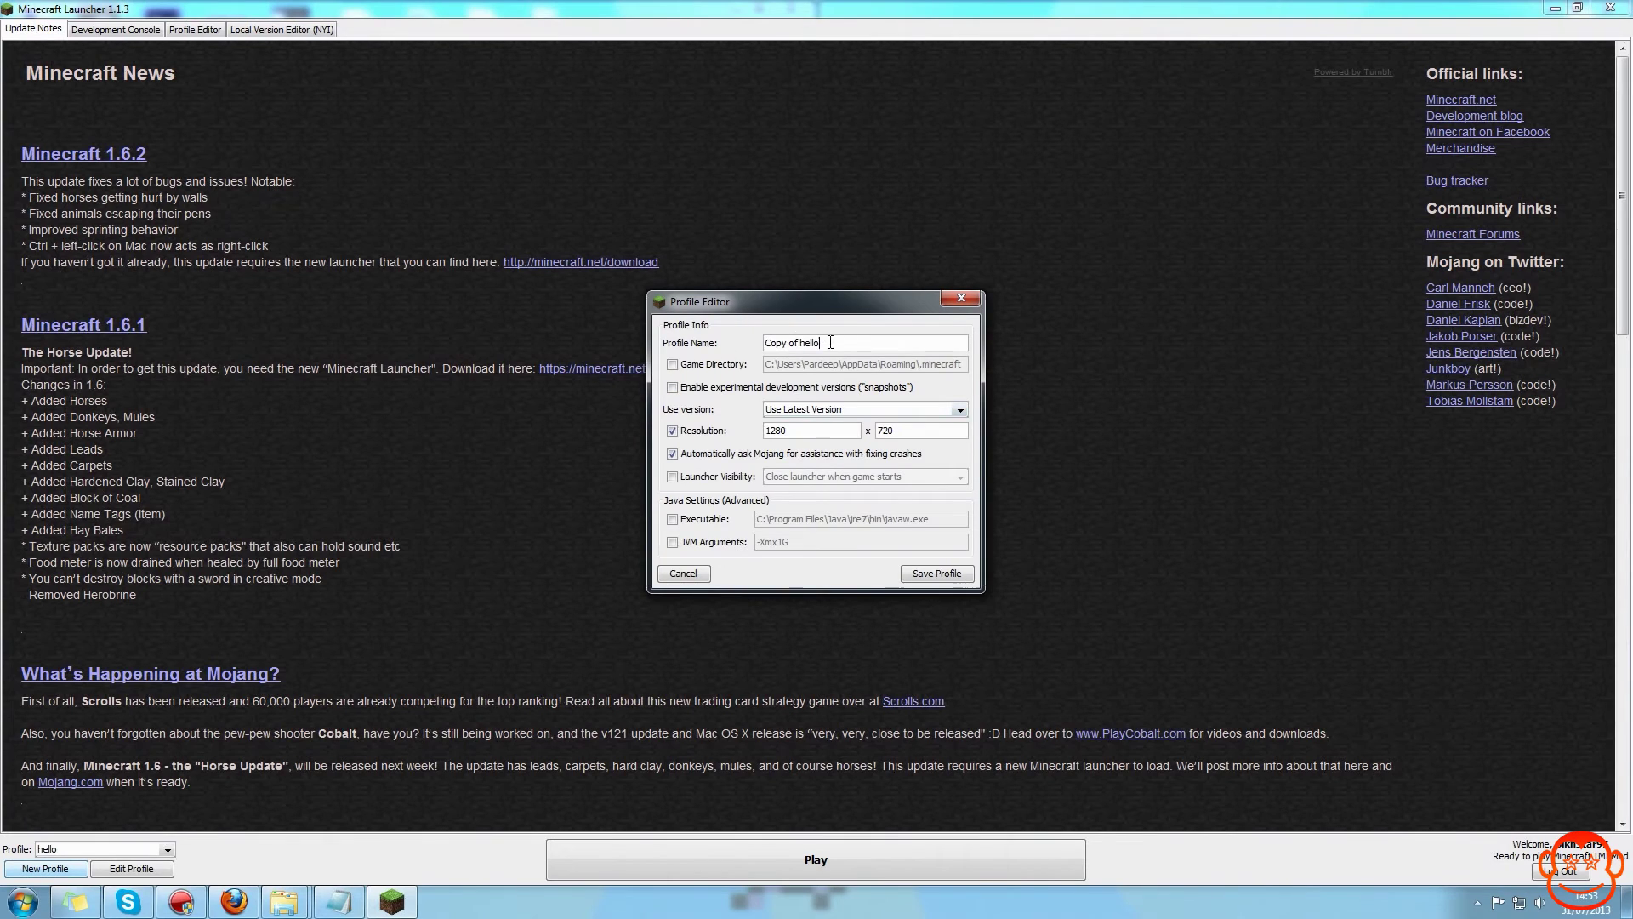
pyautogui.hotkey('ctrl', 'a')
pyautogui.write('Top')
pyautogui.click(810, 412)
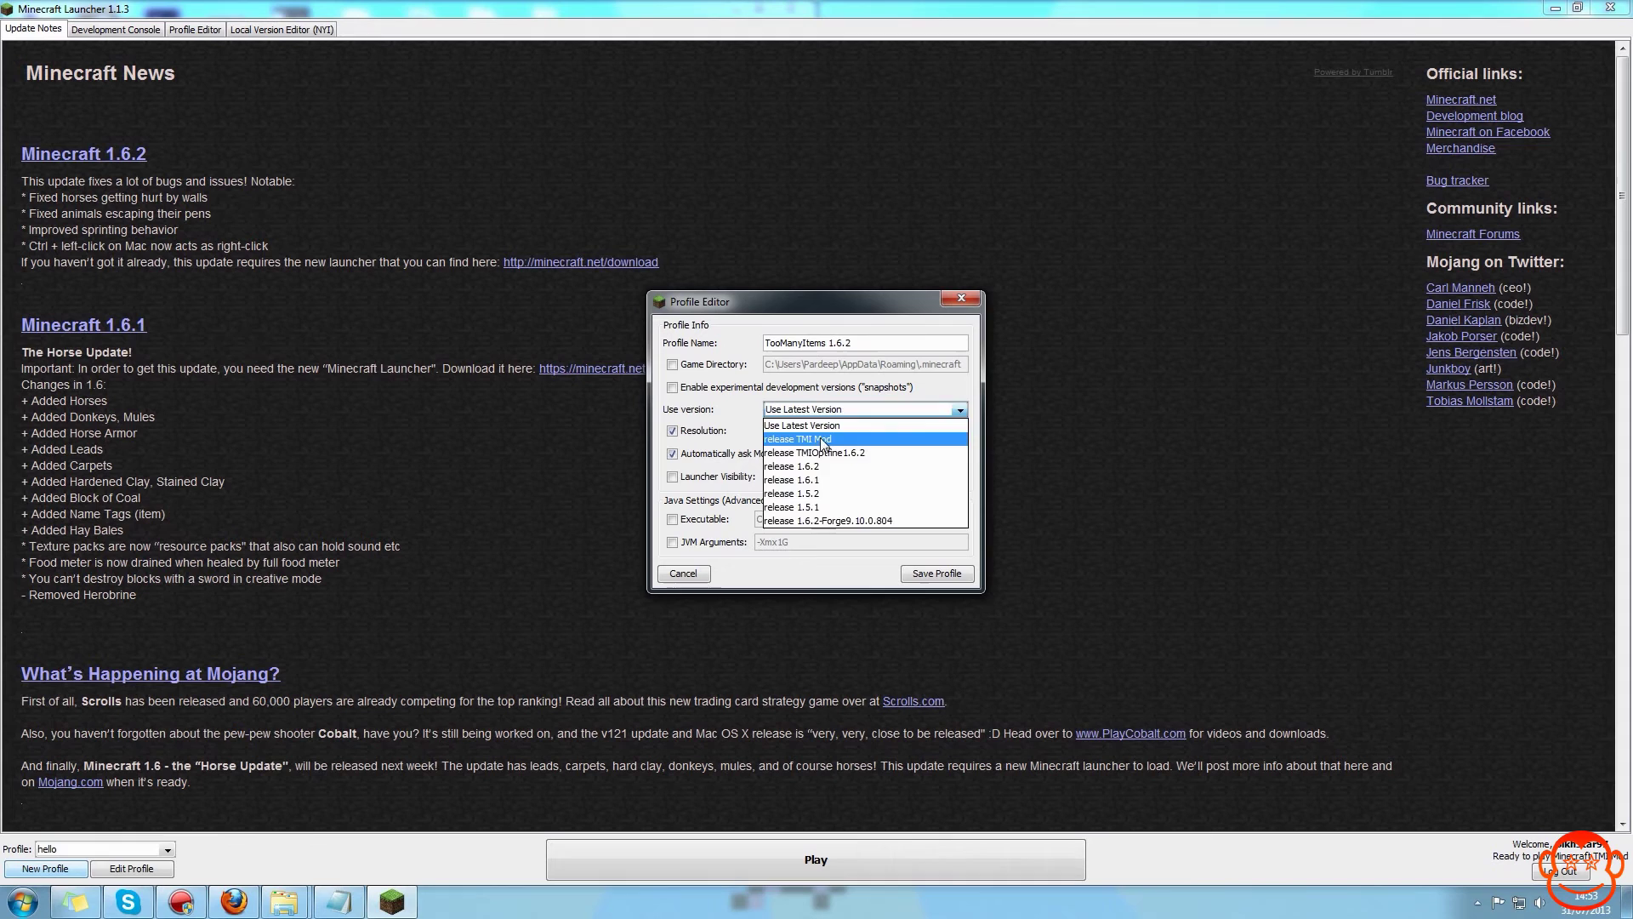
pyautogui.click(821, 439)
# Check the TMI Mod folder name in the versions folder, reselect release TMI Mod as the profile's version and save the profile
pyautogui.click(285, 902)
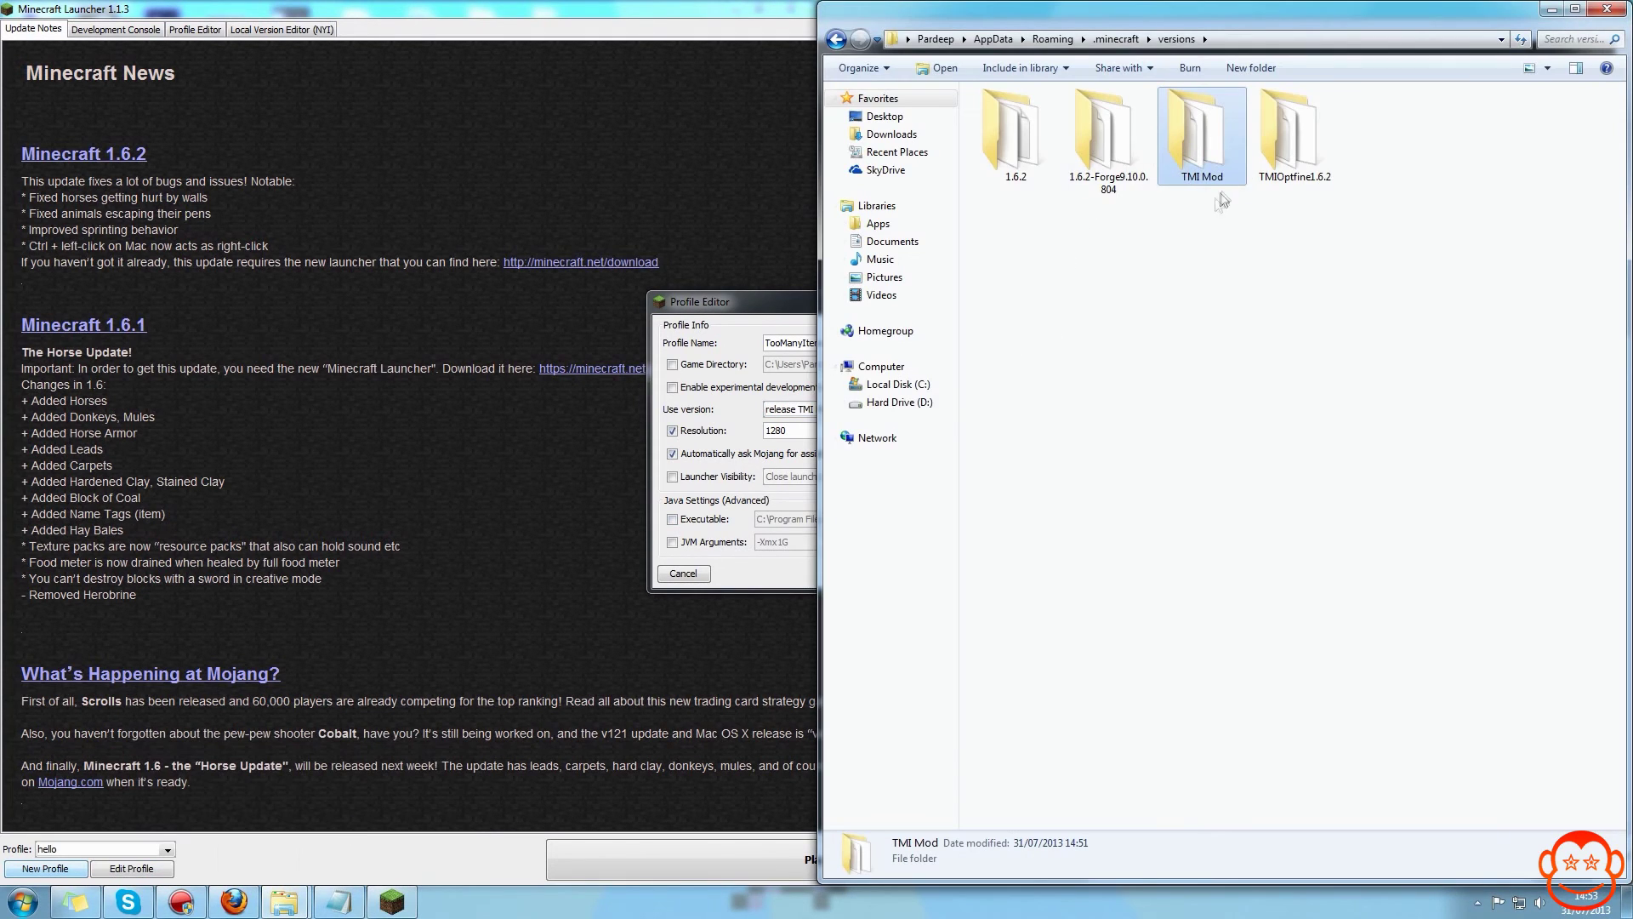
pyautogui.click(798, 308)
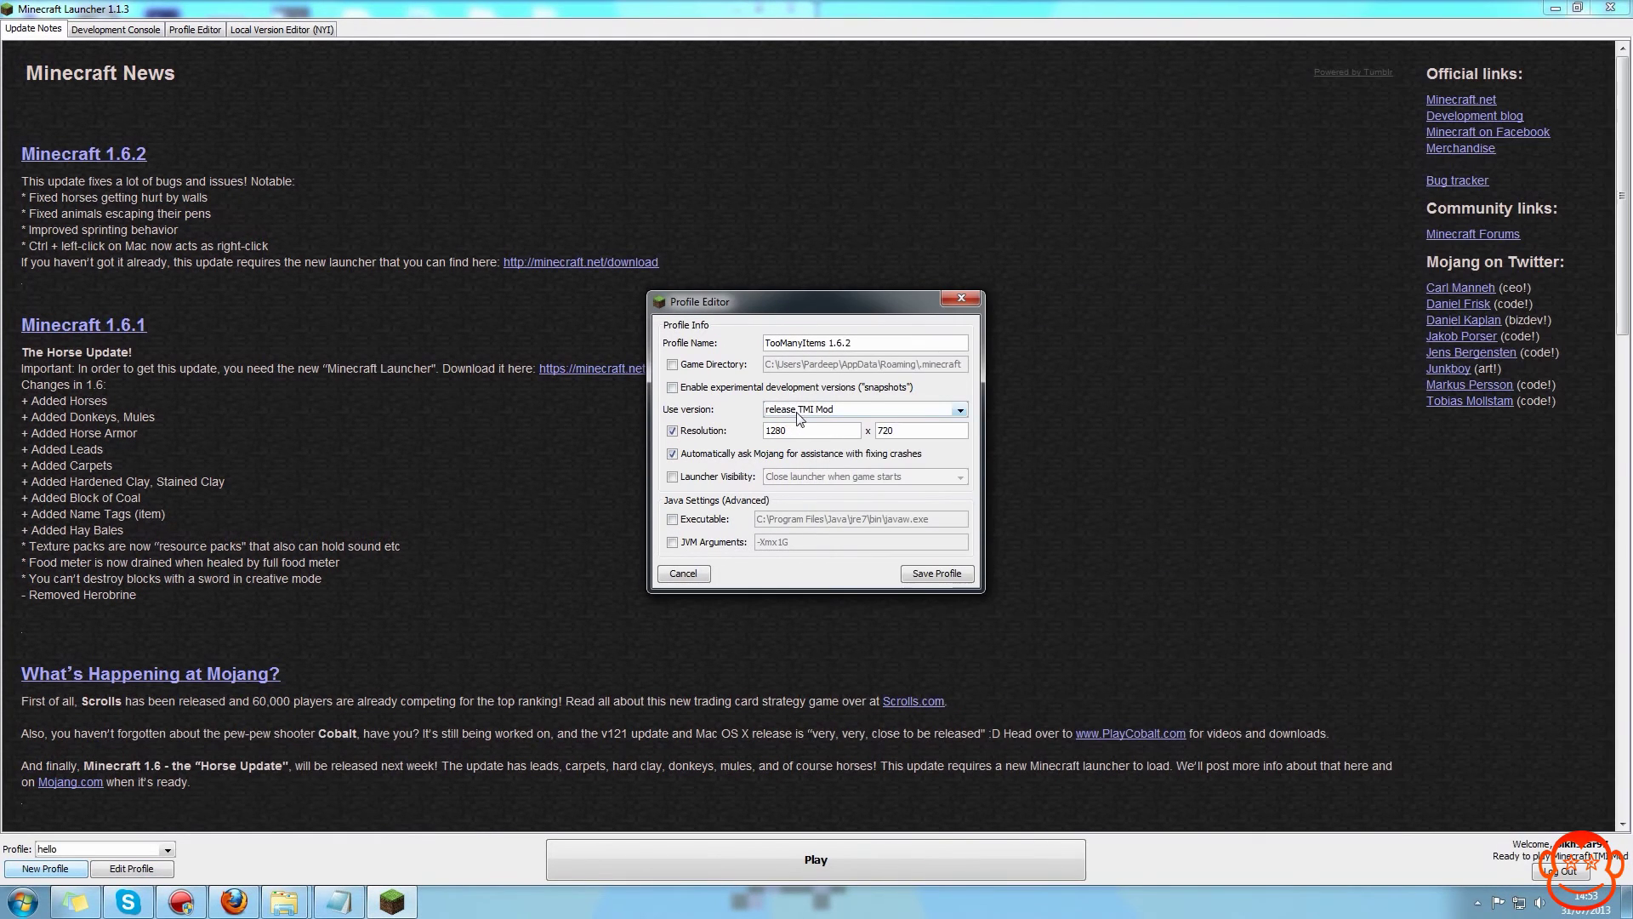
pyautogui.click(796, 411)
pyautogui.click(823, 439)
pyautogui.click(911, 574)
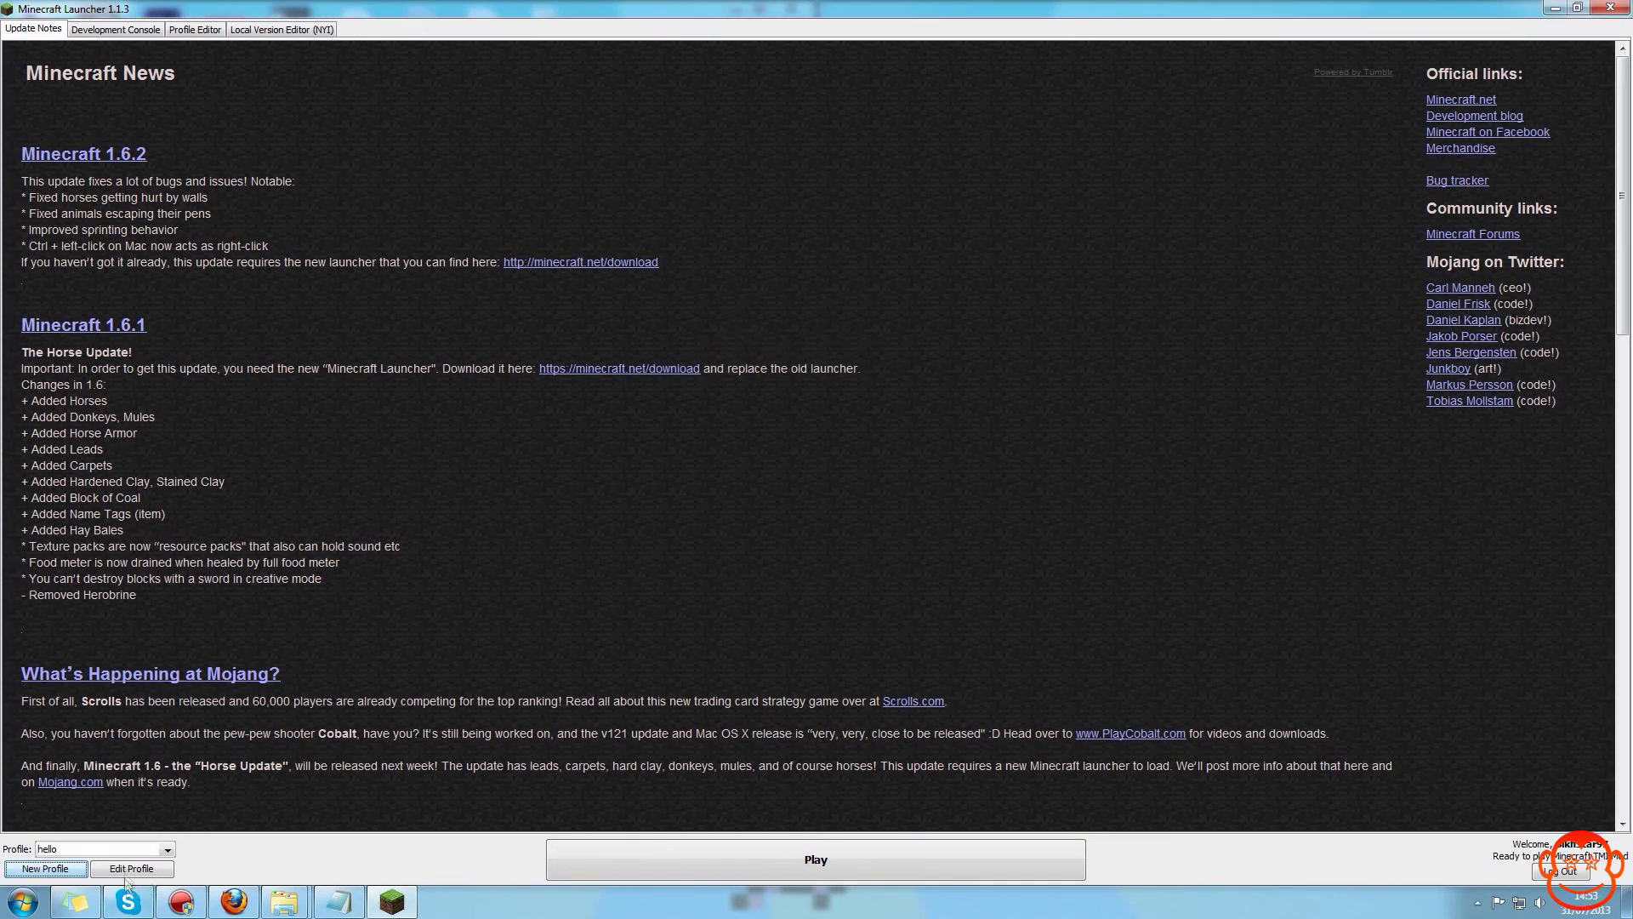
# Select the TooManyItems 1.6.2 profile and launch the game with it
pyautogui.click(132, 849)
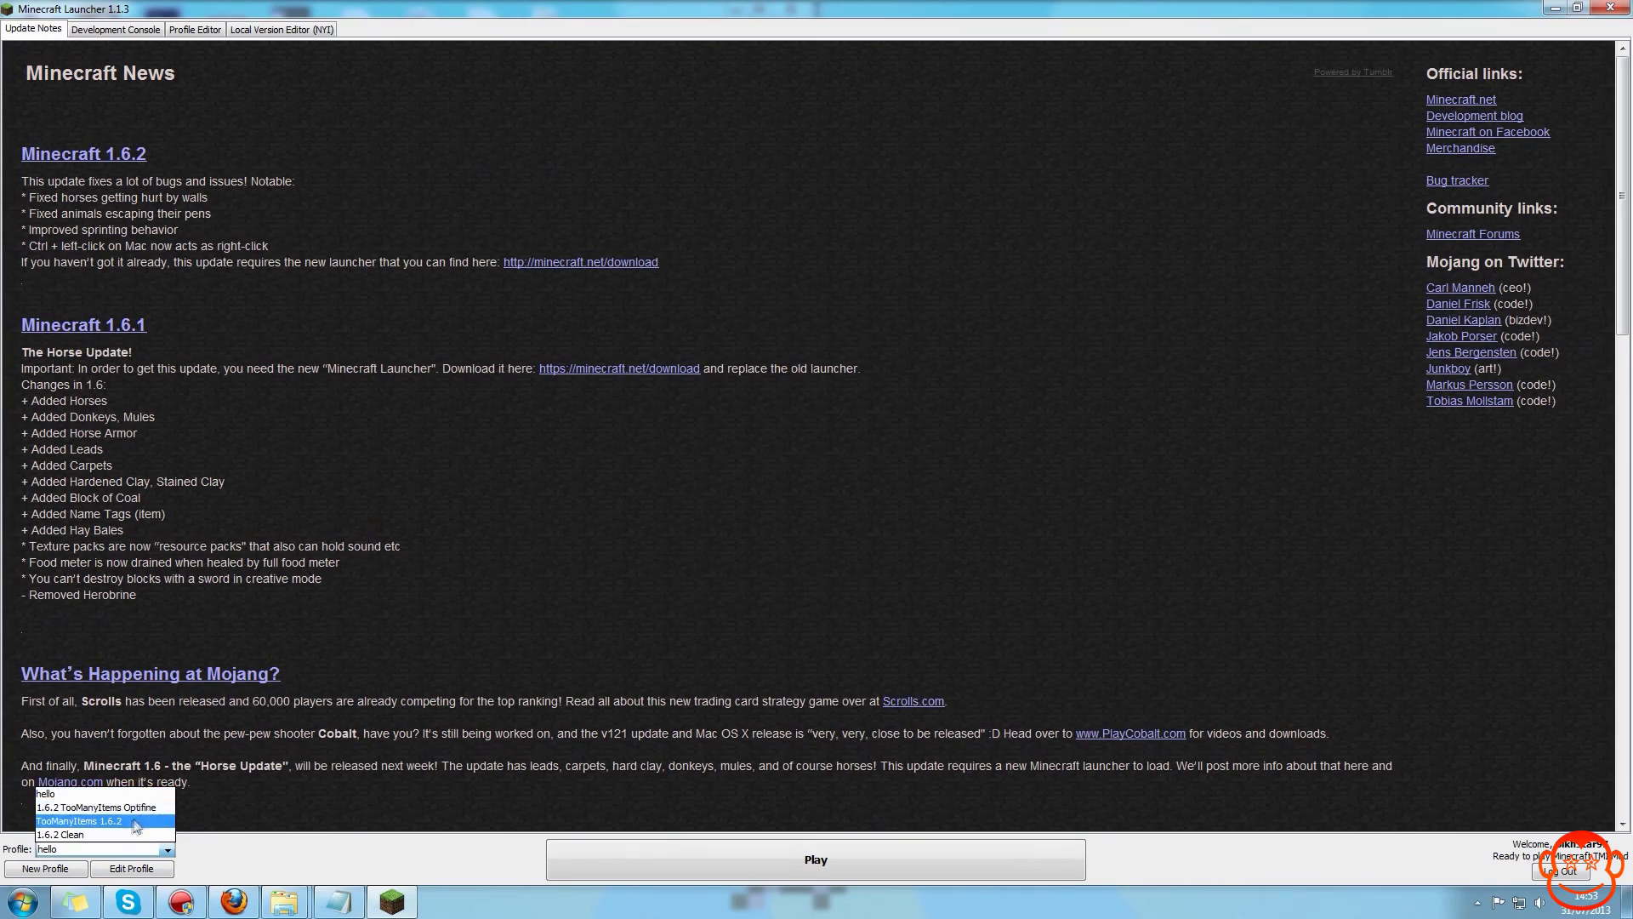
pyautogui.click(119, 821)
pyautogui.click(832, 850)
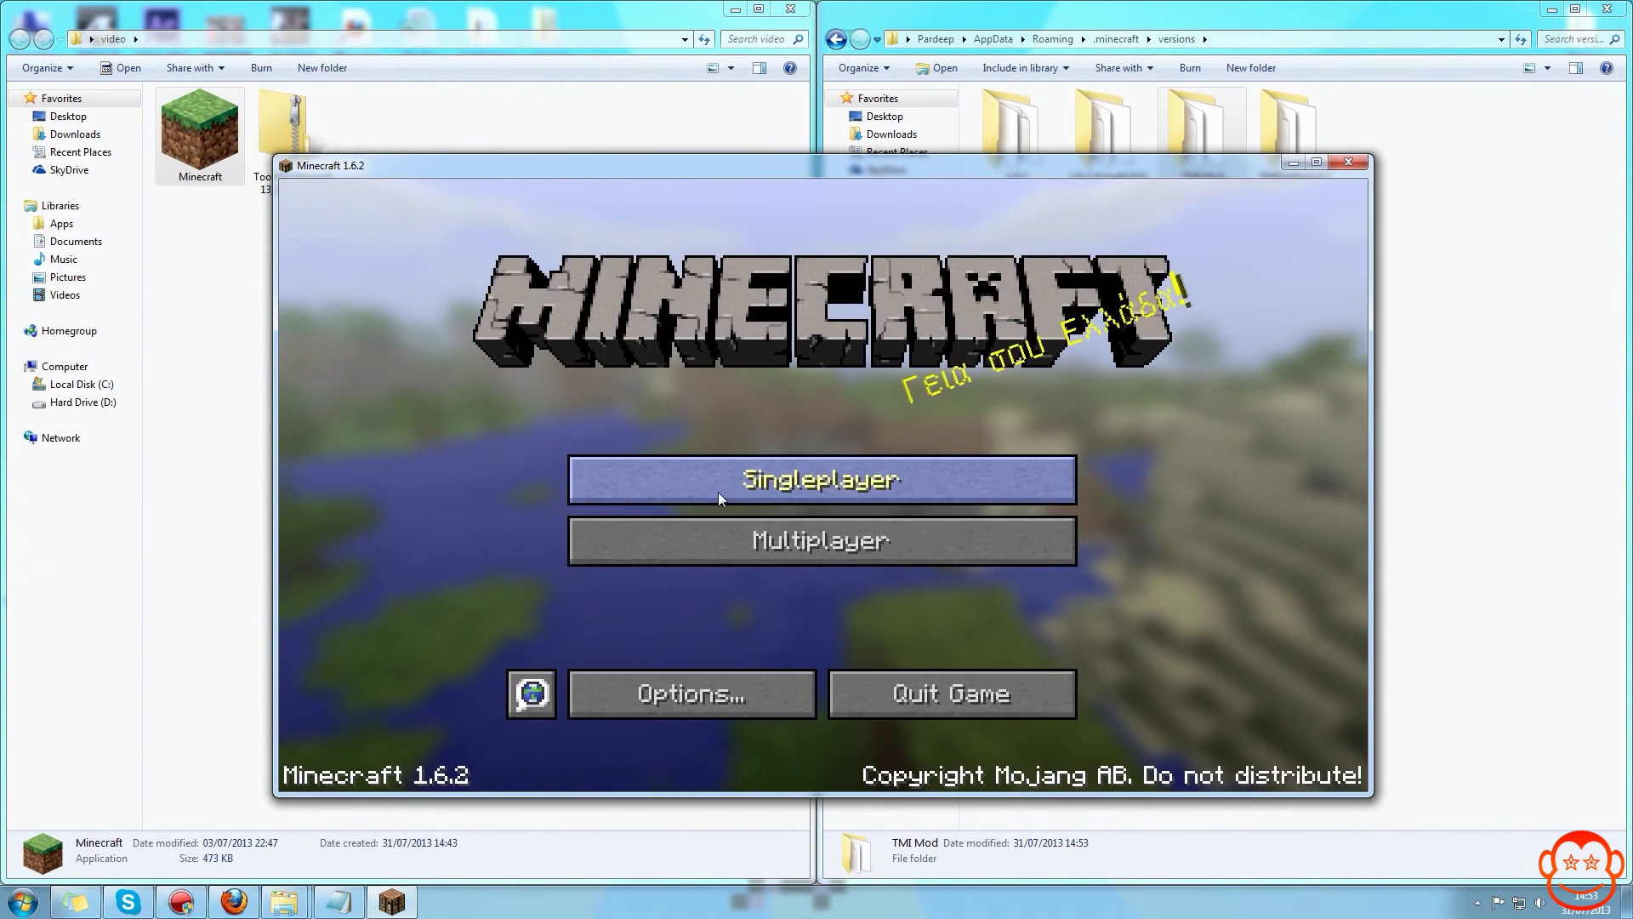
# Create a singleplayer Survival world named New World and open the inventory to check for the TooManyItems interface
pyautogui.click(708, 493)
pyautogui.click(966, 693)
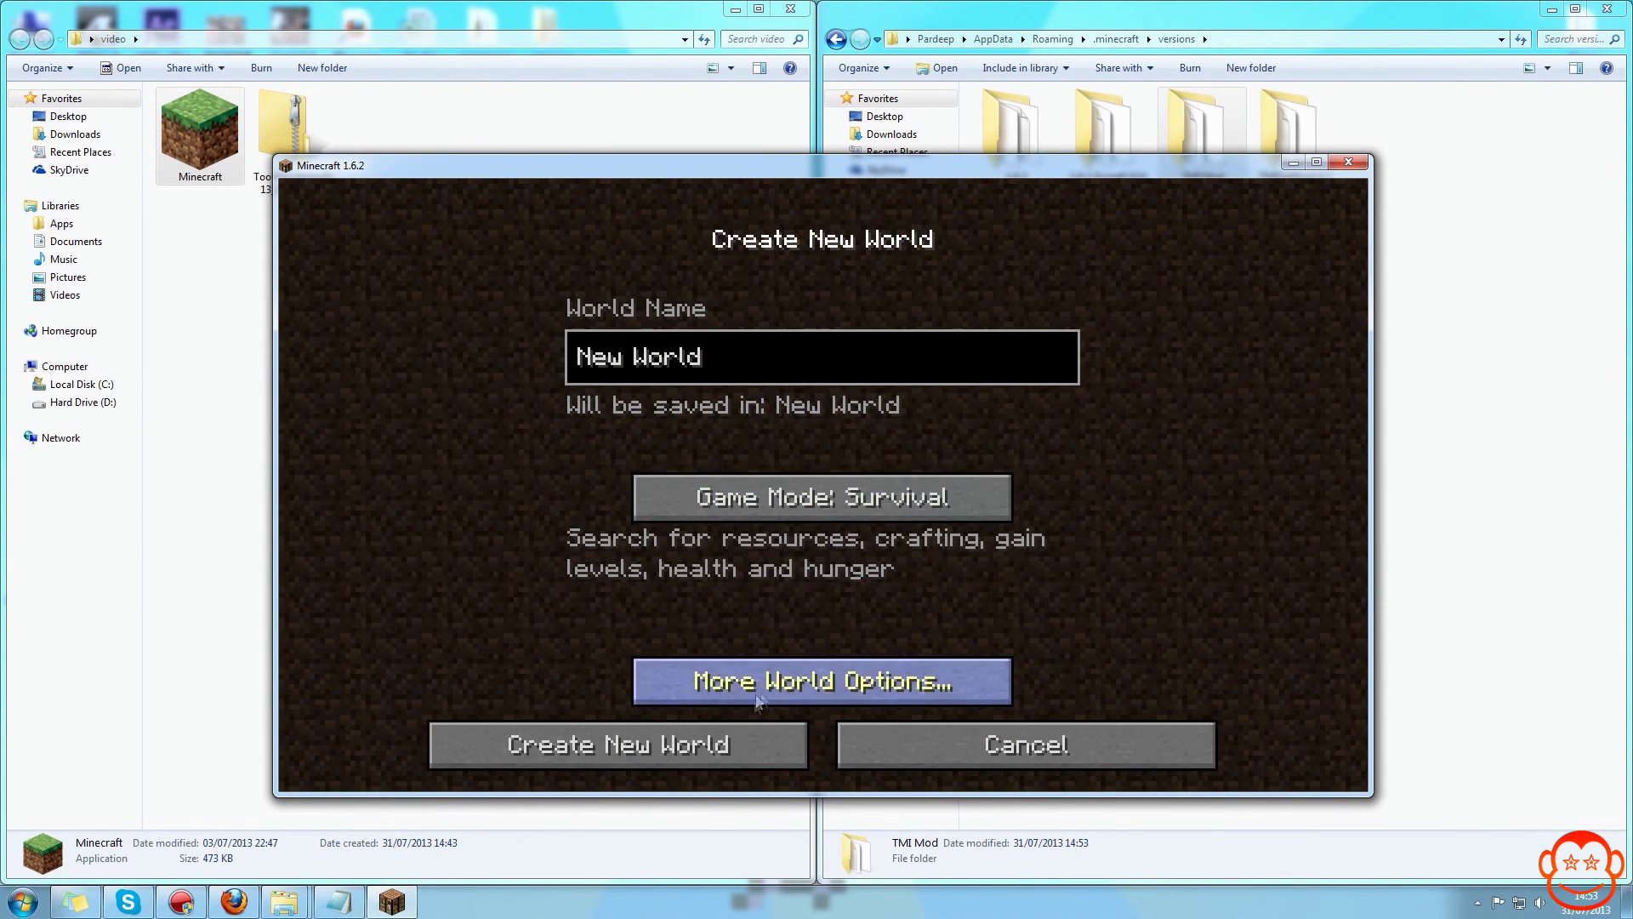
pyautogui.click(619, 745)
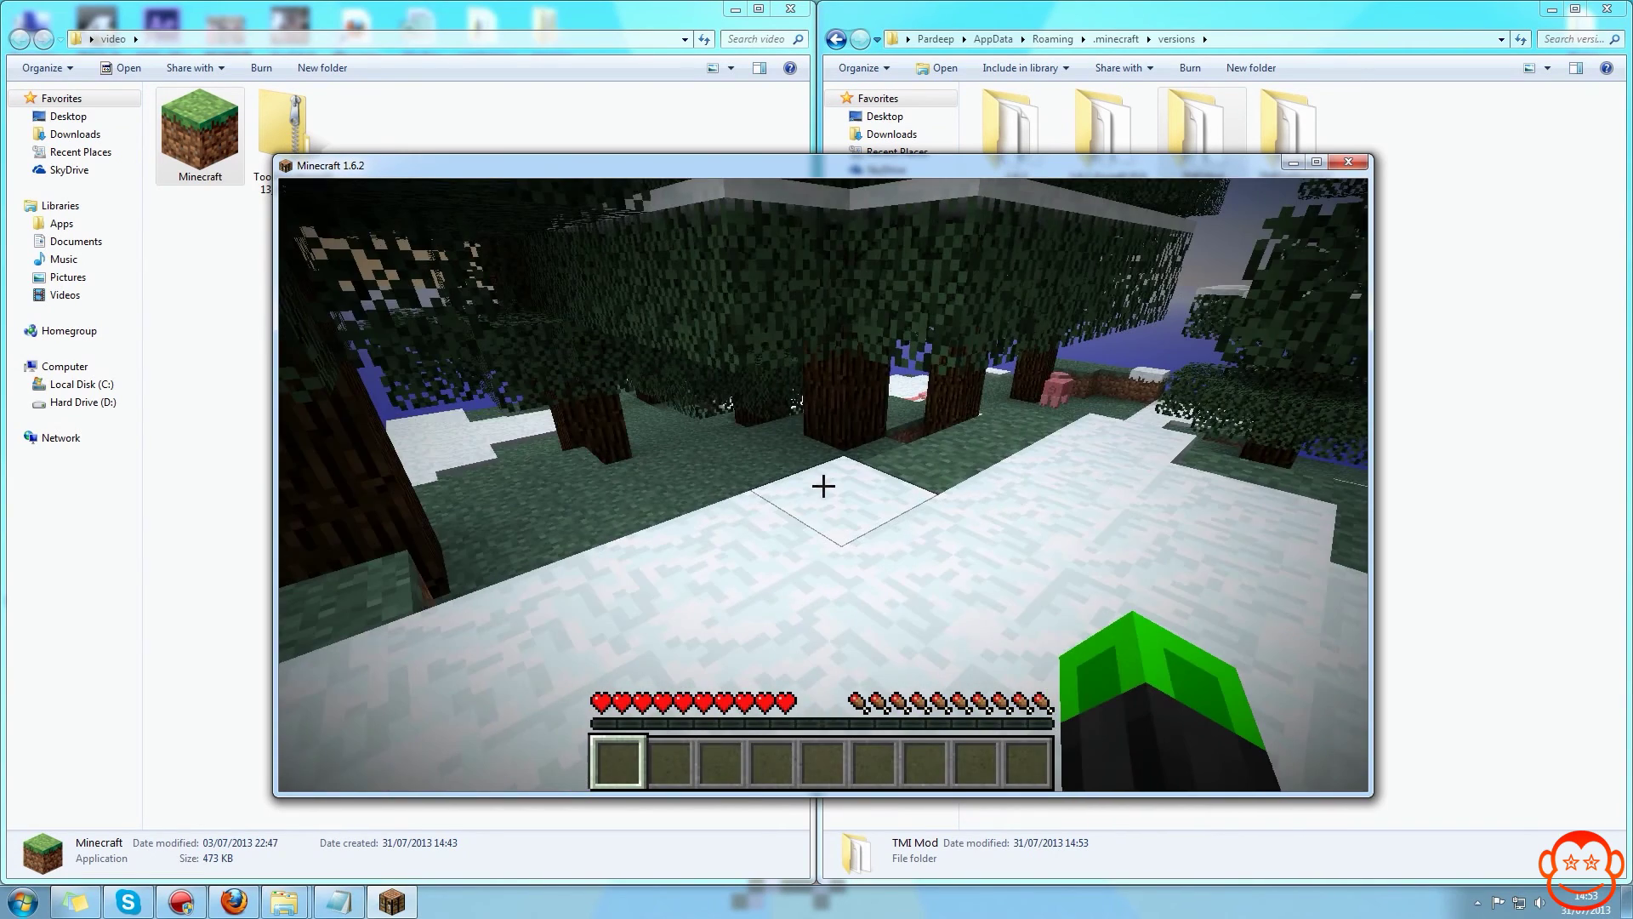
pyautogui.press('e')
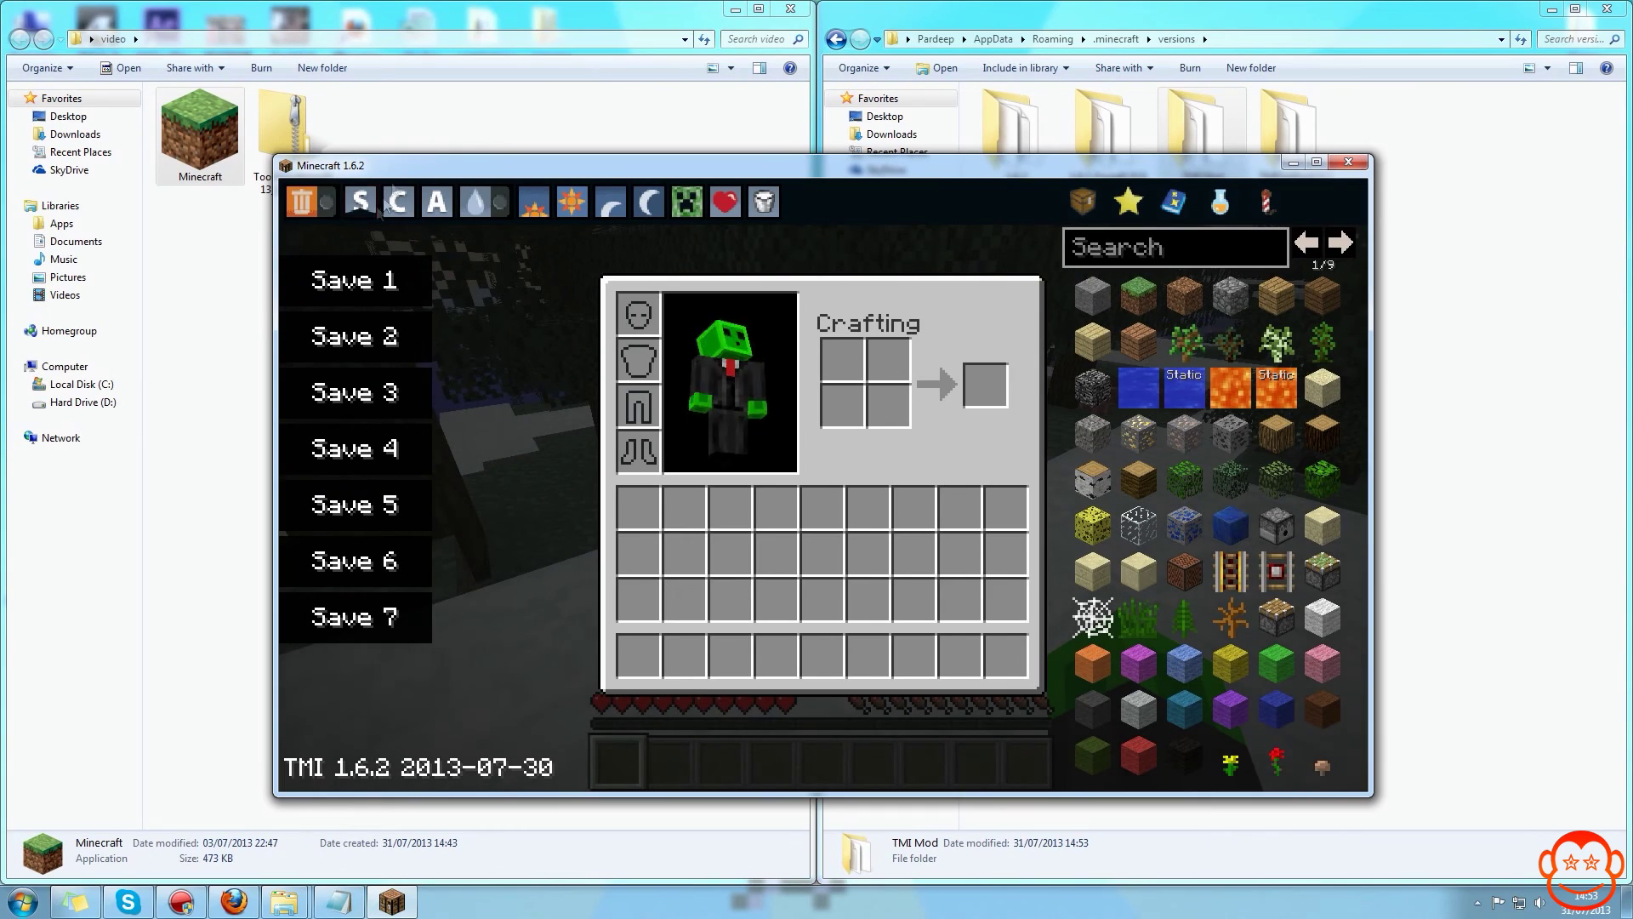